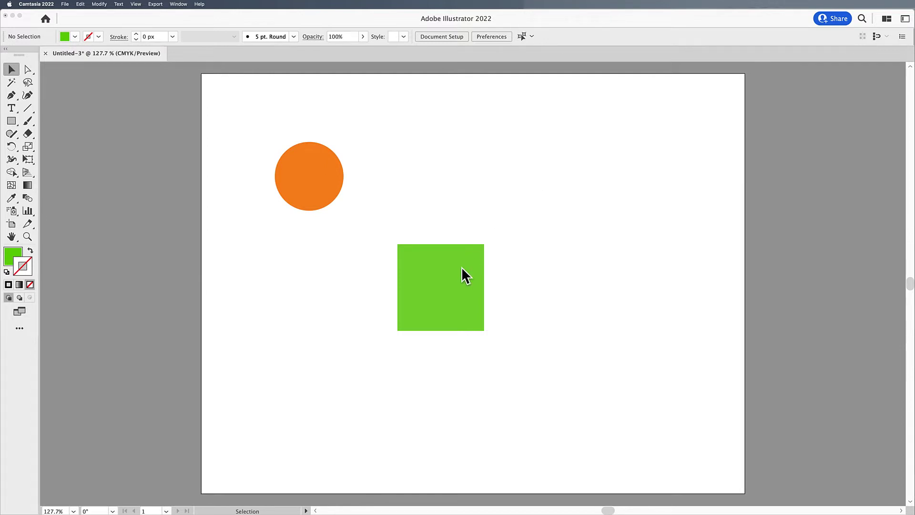
Select the green square and nudge it slightly up and to the right
{"action": "left_click", "coordinate": [309, 164]}
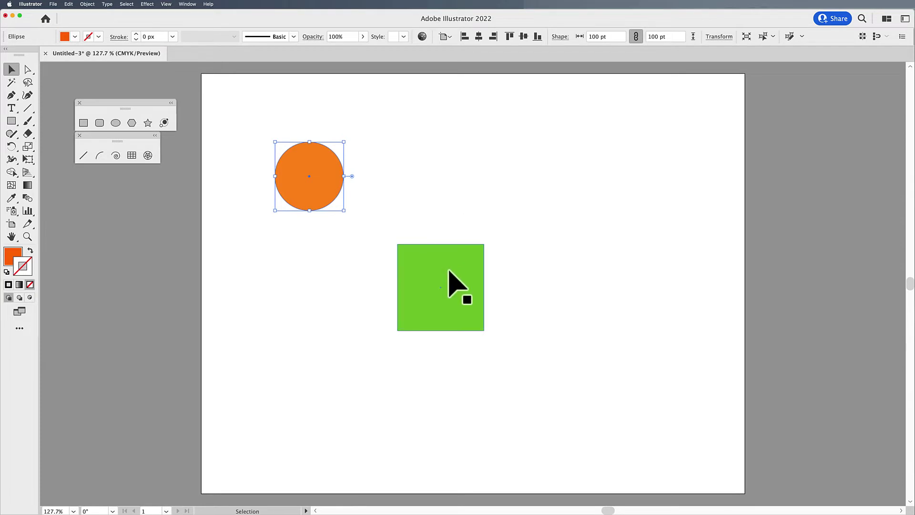
{"action": "left_click", "coordinate": [431, 273]}
{"action": "mouse_move", "coordinate": [428, 266]}
{"action": "left_mouse_down"}
{"action": "mouse_move", "coordinate": [439, 231]}
{"action": "mouse_move", "coordinate": [429, 194]}
{"action": "mouse_move", "coordinate": [378, 212]}
{"action": "mouse_move", "coordinate": [370, 231]}
{"action": "mouse_move", "coordinate": [294, 254]}
{"action": "mouse_move", "coordinate": [428, 266]}
{"action": "left_mouse_up"}
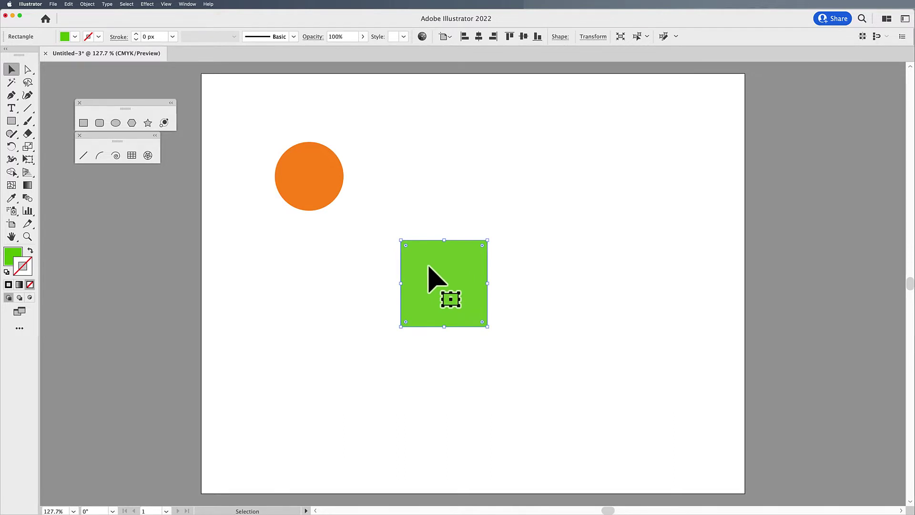
Toggle Smart Guides in the View menu, then deselect everything on the canvas
{"action": "left_click", "coordinate": [165, 5]}
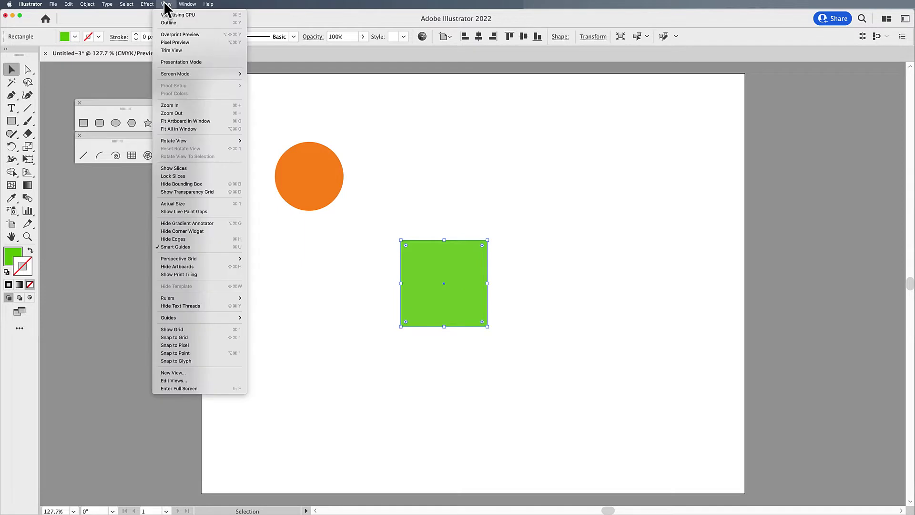
{"action": "left_click", "coordinate": [176, 247]}
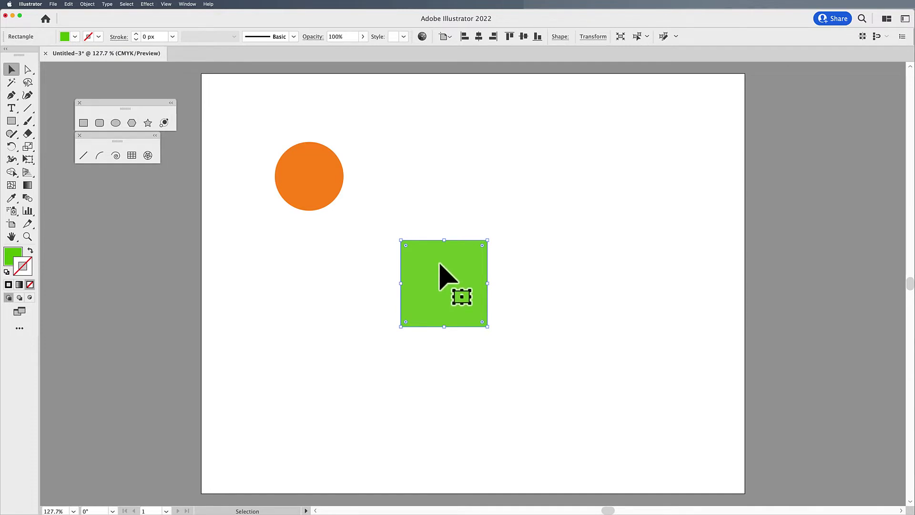
{"action": "left_click", "coordinate": [470, 171]}
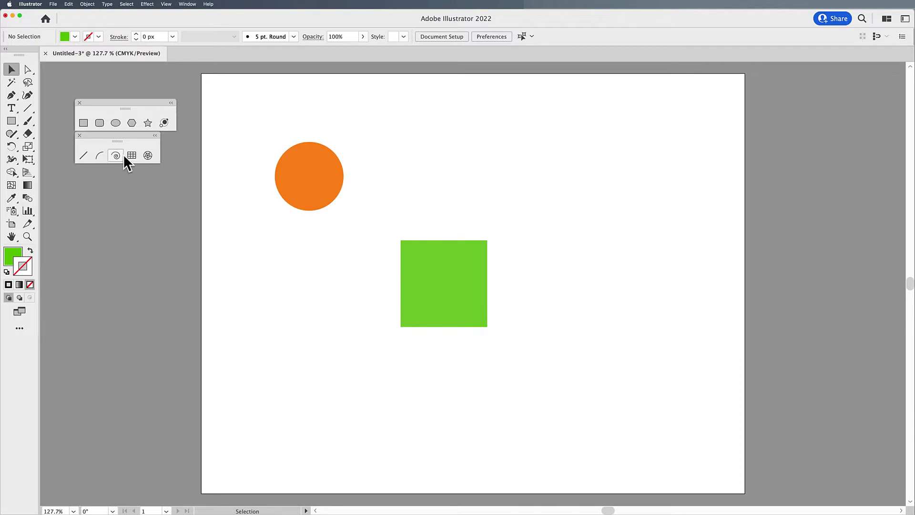
Draw a green square about 97.92 pt on each side at the artboard's upper right
{"action": "left_click", "coordinate": [83, 122]}
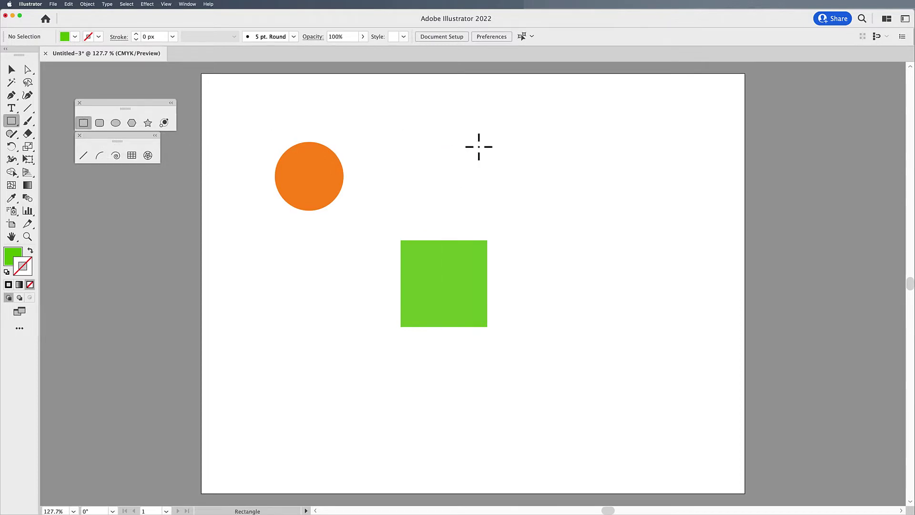
{"action": "left_click_drag", "start_coordinate": [478, 145], "coordinate": [543, 210]}
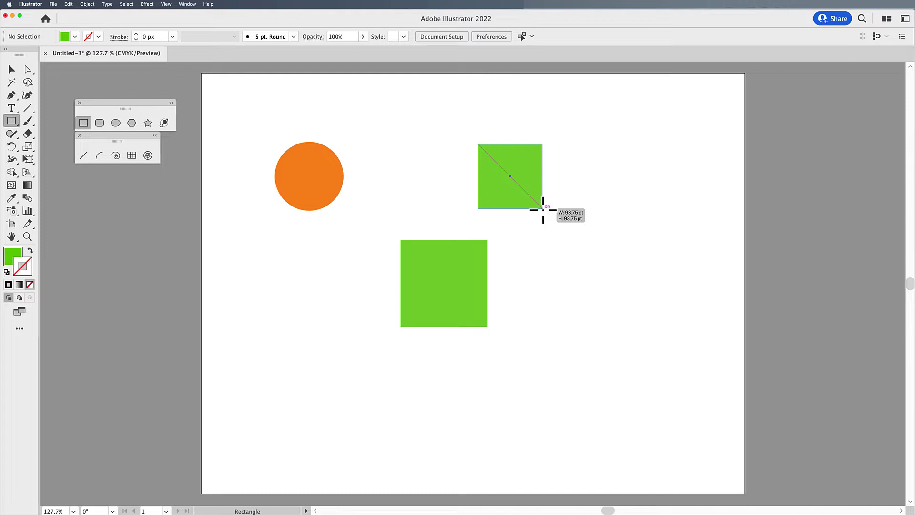
{"action": "mouse_move", "coordinate": [542, 209]}
{"action": "left_mouse_down"}
{"action": "mouse_move", "coordinate": [552, 217]}
{"action": "mouse_move", "coordinate": [537, 205]}
{"action": "mouse_move", "coordinate": [548, 217]}
{"action": "mouse_move", "coordinate": [551, 208]}
{"action": "mouse_move", "coordinate": [536, 214]}
{"action": "mouse_move", "coordinate": [545, 213]}
{"action": "left_mouse_up"}
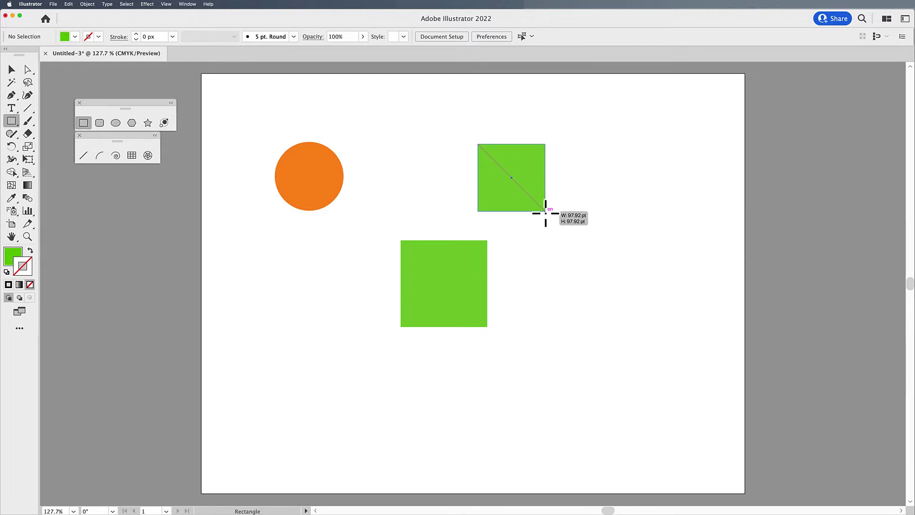
{"action": "left_click_drag", "start_coordinate": [546, 213], "coordinate": [546, 213]}
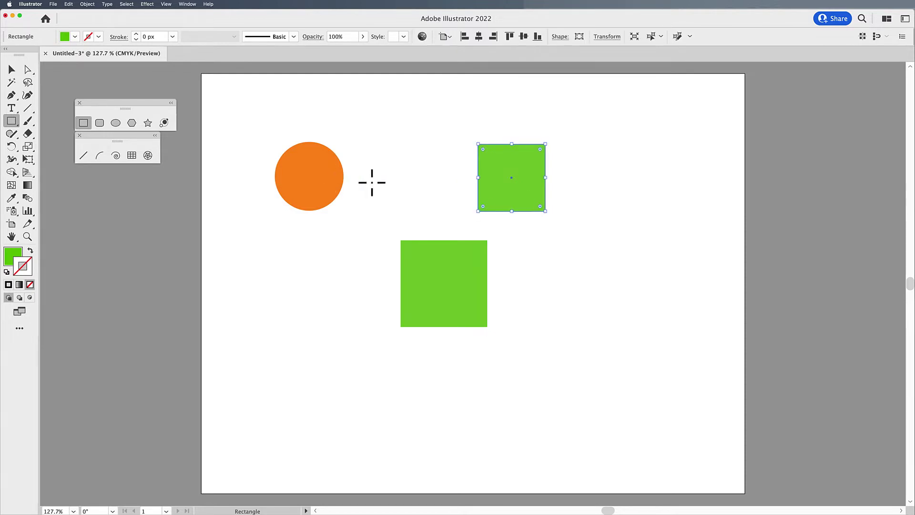
With the Ellipse tool (L), draw a 96.35 pt green circle below the orange circle
{"action": "key", "text": "l"}
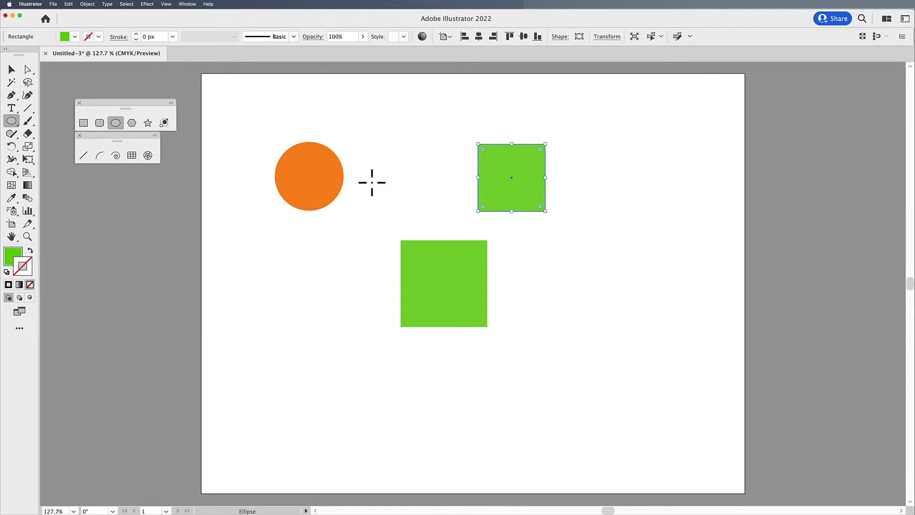
{"action": "left_click_drag", "start_coordinate": [276, 279], "coordinate": [352, 334]}
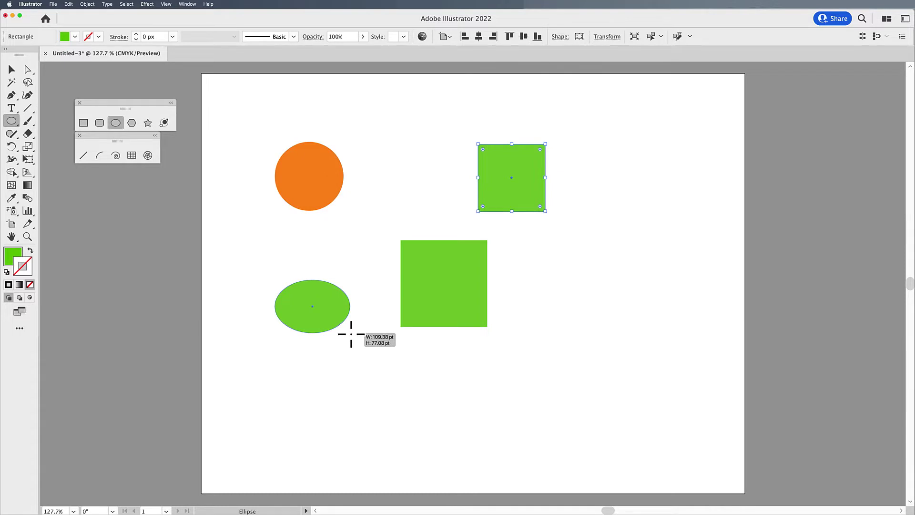
{"action": "left_click_drag", "start_coordinate": [351, 334], "coordinate": [338, 342]}
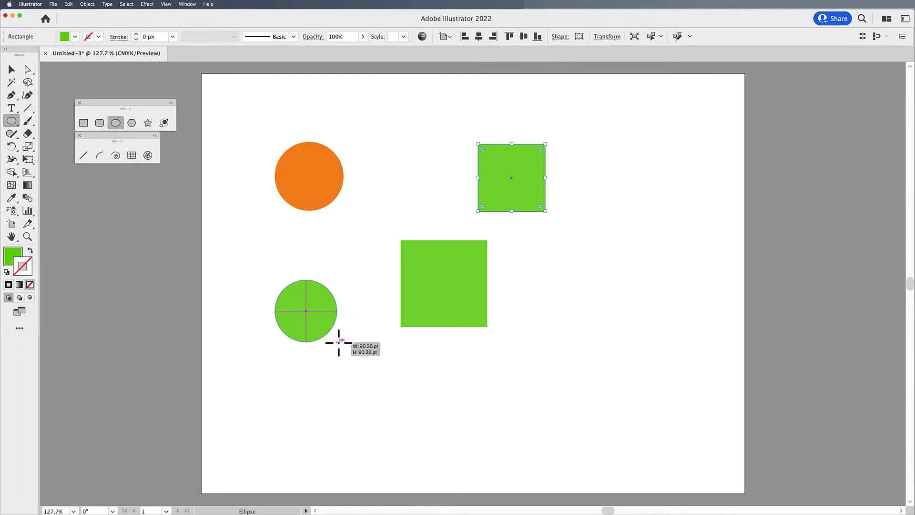
{"action": "mouse_move", "coordinate": [338, 342]}
{"action": "left_mouse_down"}
{"action": "mouse_move", "coordinate": [359, 349]}
{"action": "mouse_move", "coordinate": [341, 347]}
{"action": "left_mouse_up"}
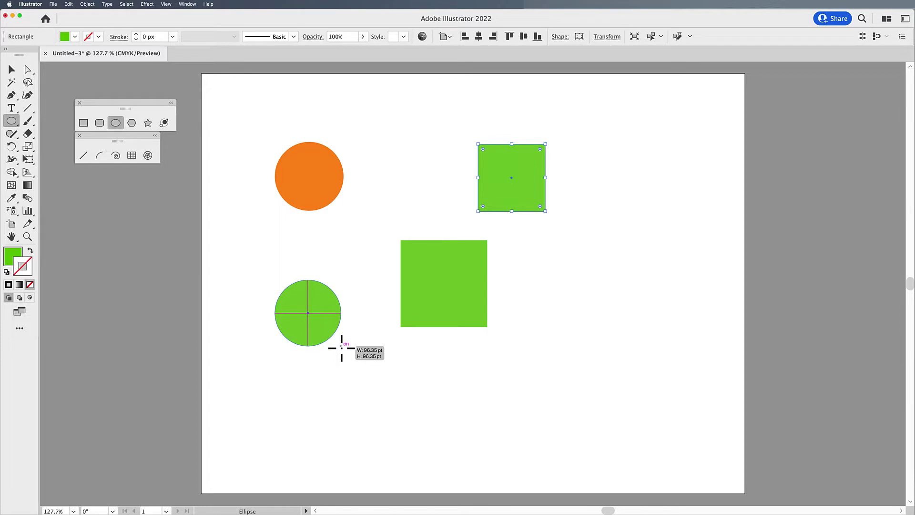
{"action": "left_click_drag", "start_coordinate": [341, 348], "coordinate": [341, 348]}
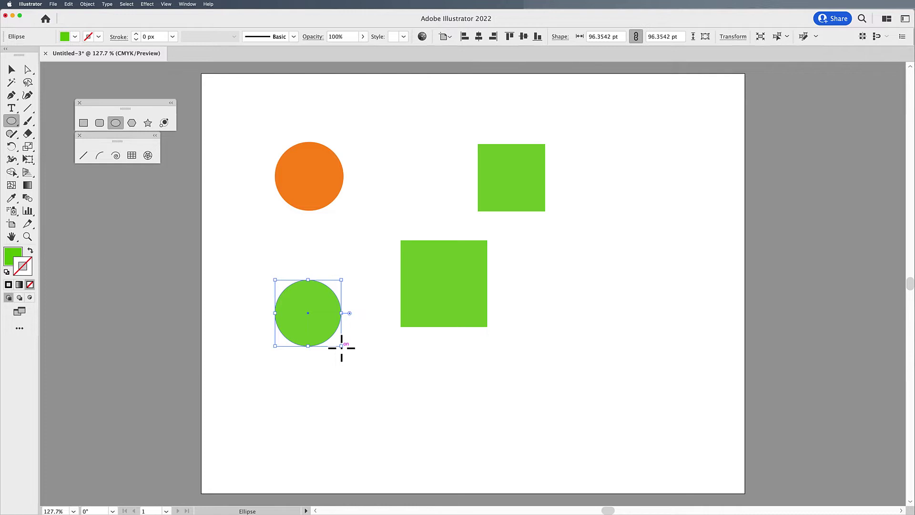
Snap the green circle's bottom to the large square's bottom, then drag the small square above it
{"action": "left_click", "coordinate": [10, 70]}
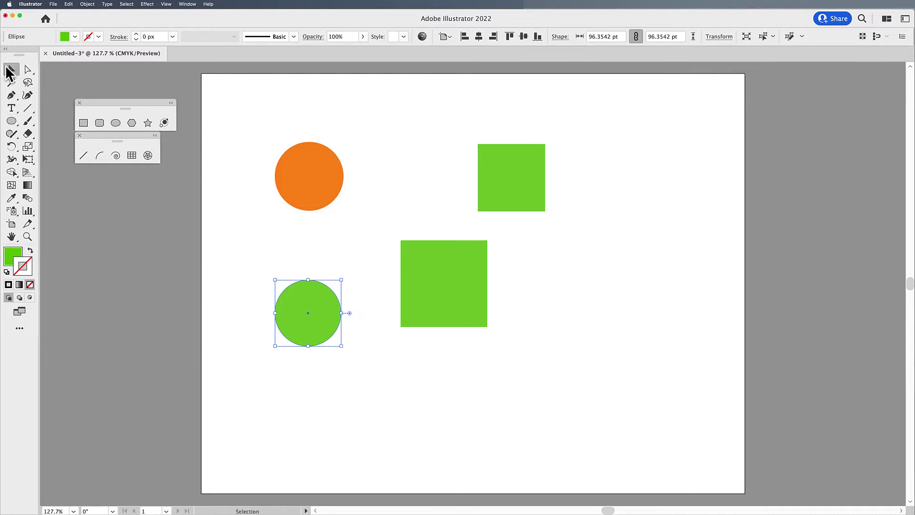
{"action": "left_click_drag", "start_coordinate": [329, 322], "coordinate": [329, 289]}
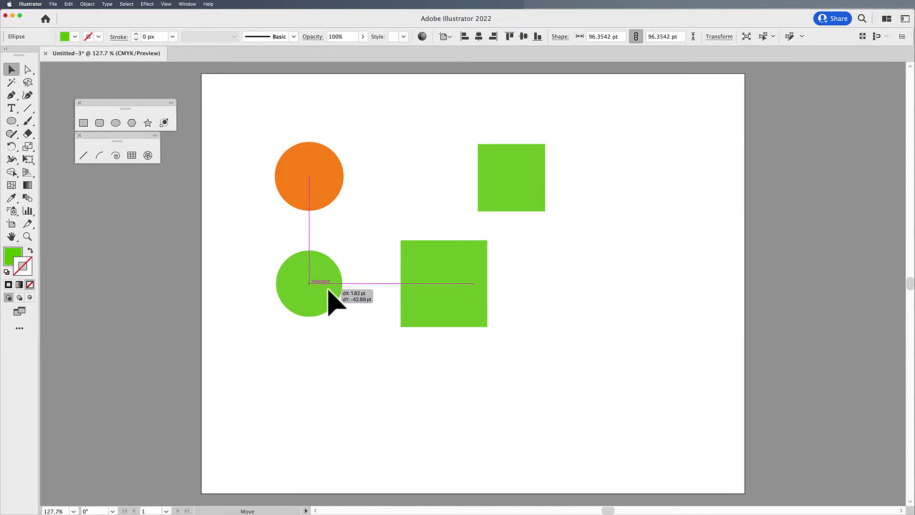
{"action": "left_click_drag", "start_coordinate": [328, 289], "coordinate": [328, 289]}
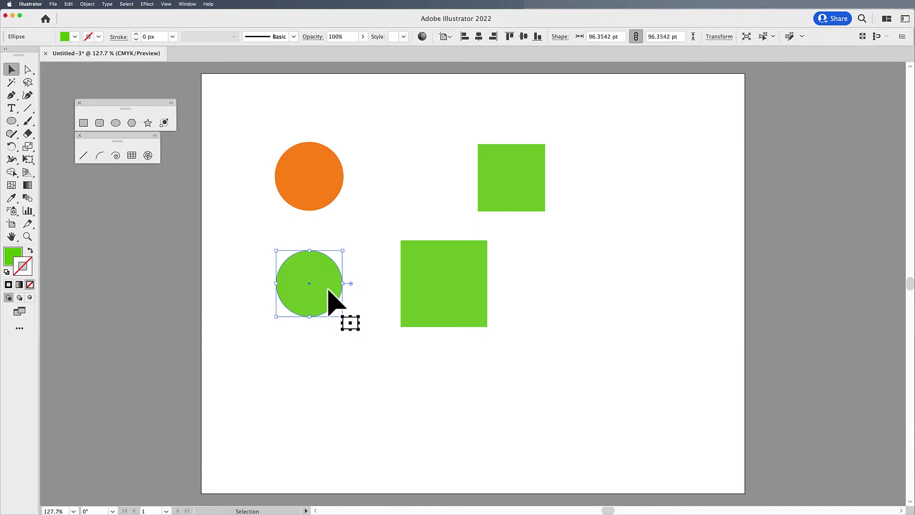
{"action": "mouse_move", "coordinate": [328, 290]}
{"action": "left_mouse_down"}
{"action": "mouse_move", "coordinate": [335, 277]}
{"action": "mouse_move", "coordinate": [317, 273]}
{"action": "mouse_move", "coordinate": [325, 273]}
{"action": "left_mouse_up"}
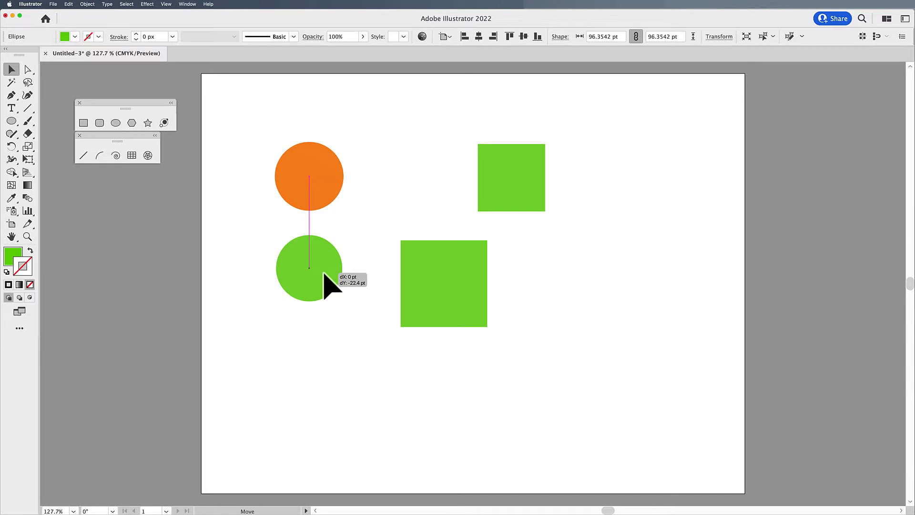
{"action": "left_click_drag", "start_coordinate": [325, 274], "coordinate": [327, 275]}
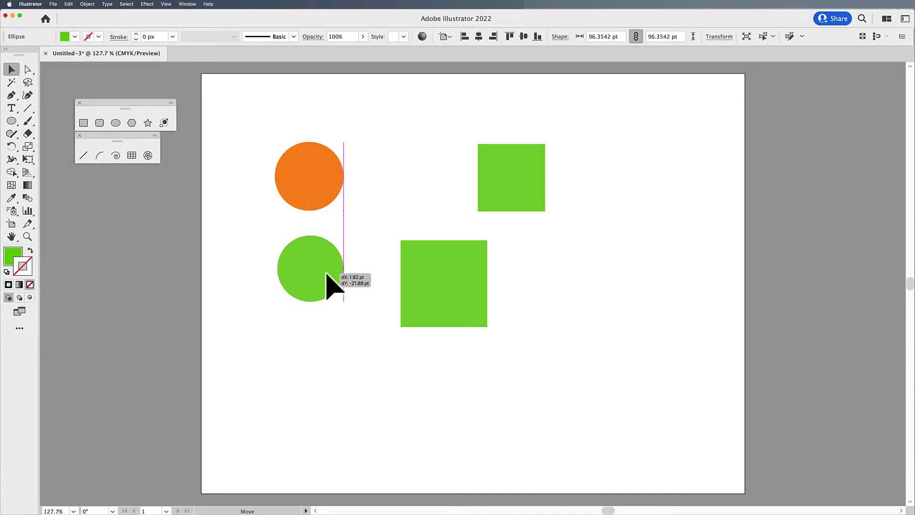
{"action": "left_click_drag", "start_coordinate": [327, 274], "coordinate": [323, 274]}
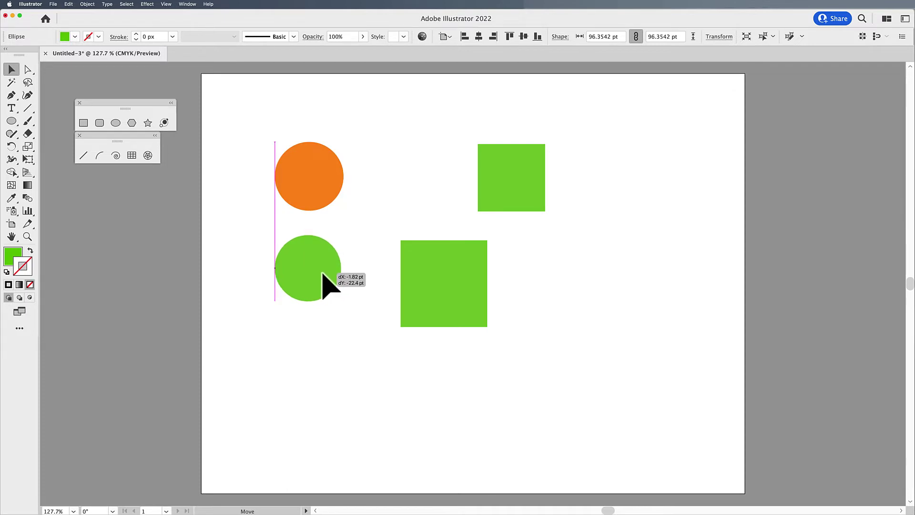
{"action": "left_click_drag", "start_coordinate": [322, 272], "coordinate": [336, 279]}
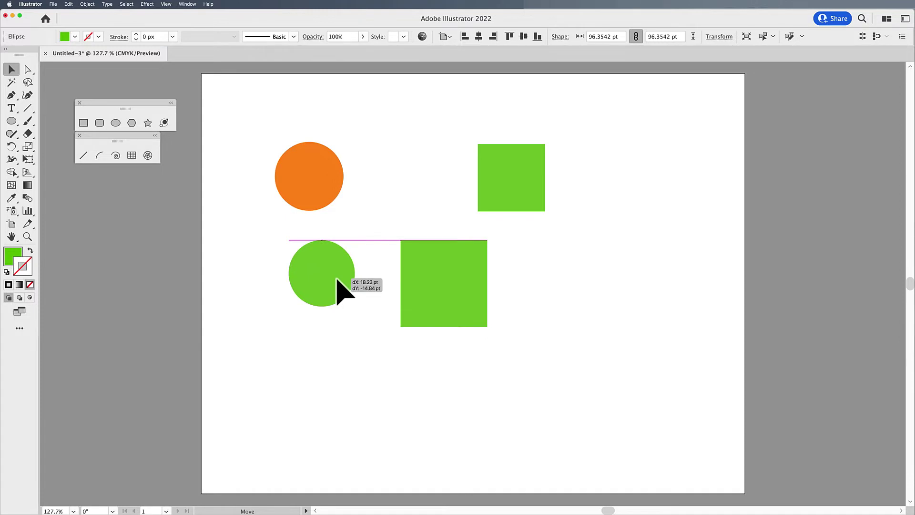
{"action": "left_click_drag", "start_coordinate": [337, 280], "coordinate": [337, 291]}
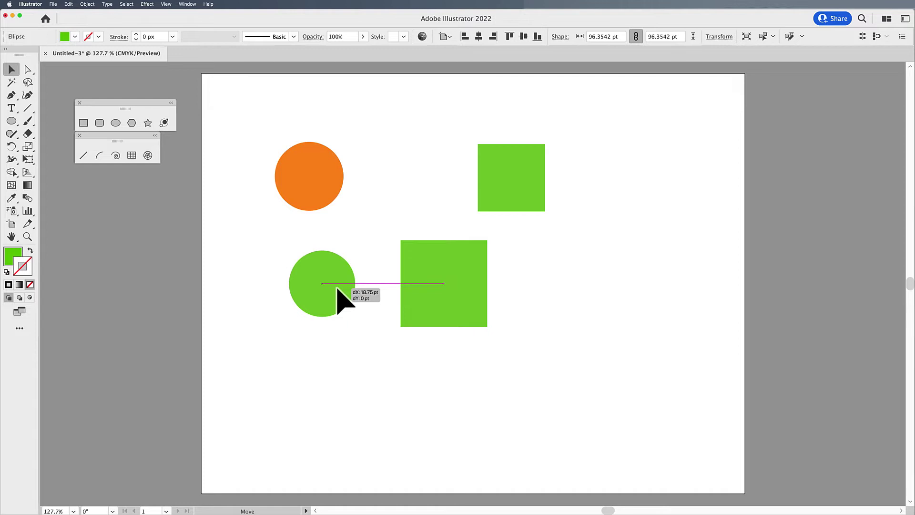
{"action": "left_click_drag", "start_coordinate": [337, 288], "coordinate": [338, 298]}
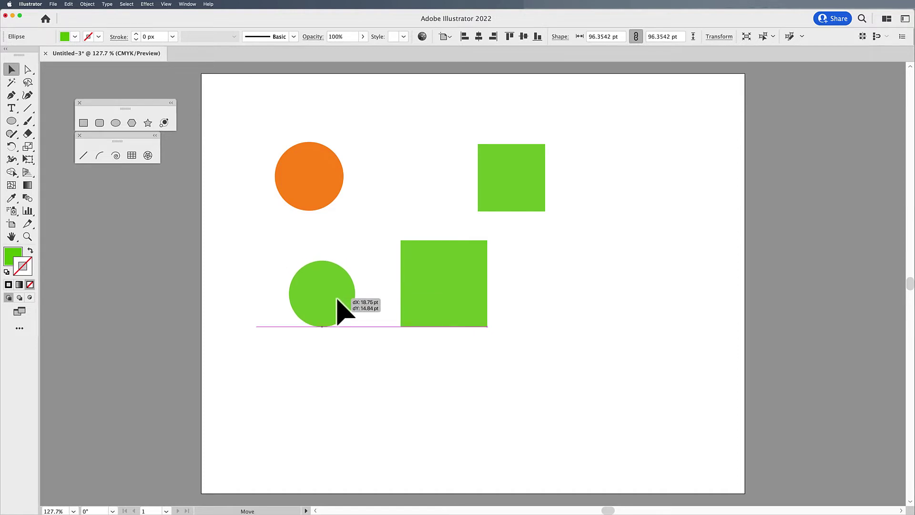
{"action": "left_click_drag", "start_coordinate": [337, 299], "coordinate": [337, 299]}
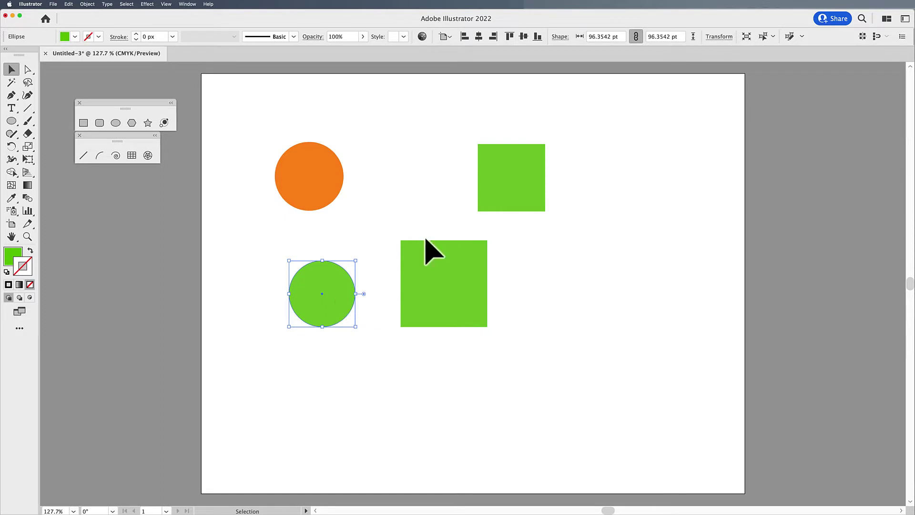
{"action": "left_click_drag", "start_coordinate": [534, 177], "coordinate": [468, 190]}
Centre the small square over the large one and drop the circle 18.8333 pt below it
{"action": "left_click_drag", "start_coordinate": [321, 300], "coordinate": [439, 384]}
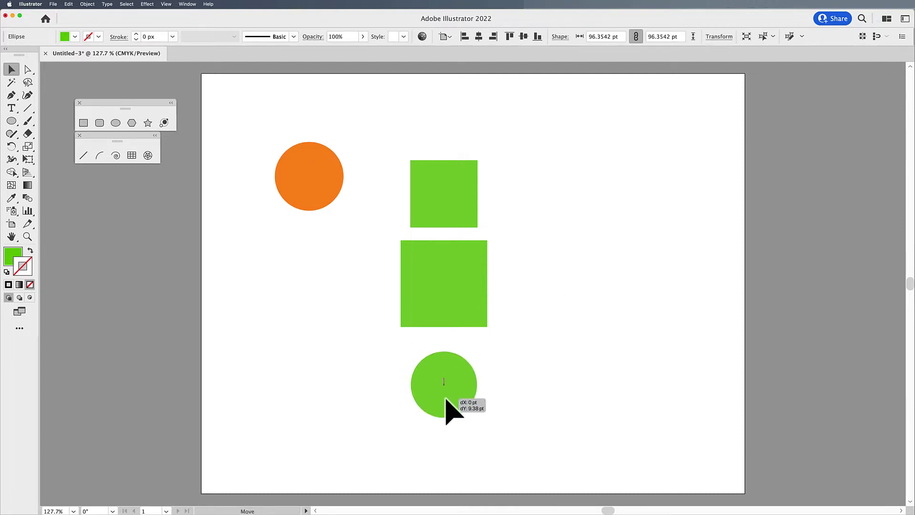
{"action": "left_click_drag", "start_coordinate": [445, 398], "coordinate": [445, 387]}
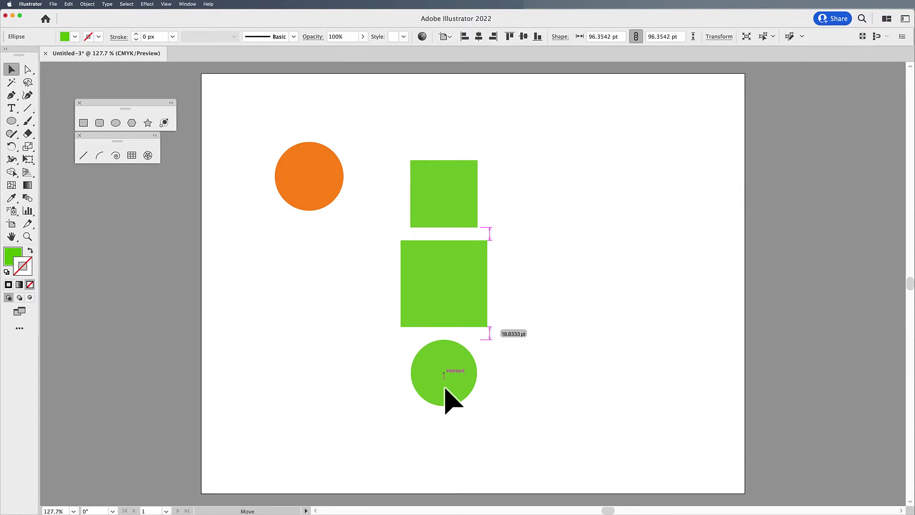
{"action": "left_click_drag", "start_coordinate": [444, 387], "coordinate": [444, 387]}
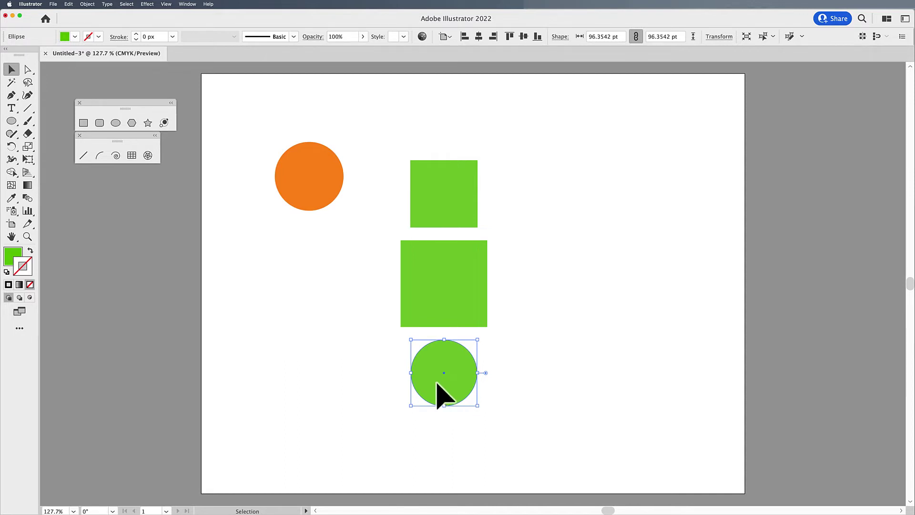
Alt-drag two copies of the green circle rightward, forming a row of three 21.875 pt apart
{"action": "left_click_drag", "start_coordinate": [436, 384], "coordinate": [518, 384]}
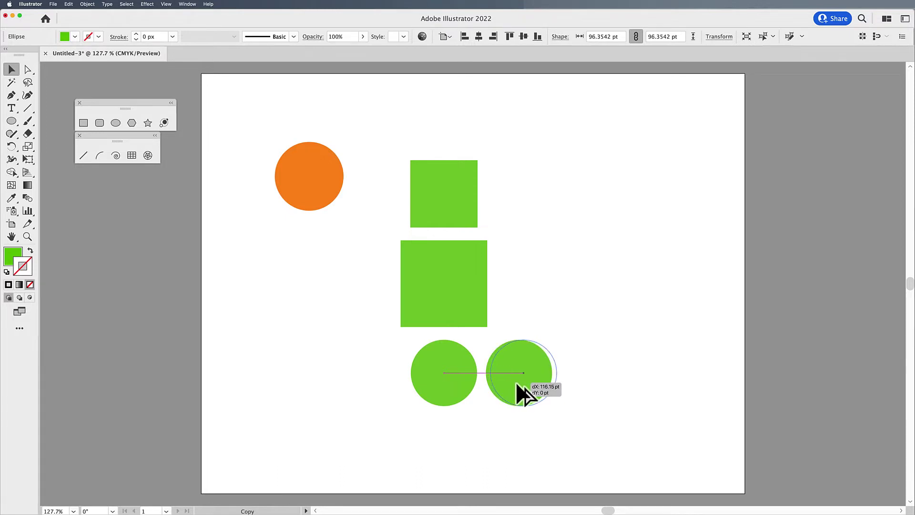
{"action": "left_click_drag", "start_coordinate": [517, 384], "coordinate": [520, 384]}
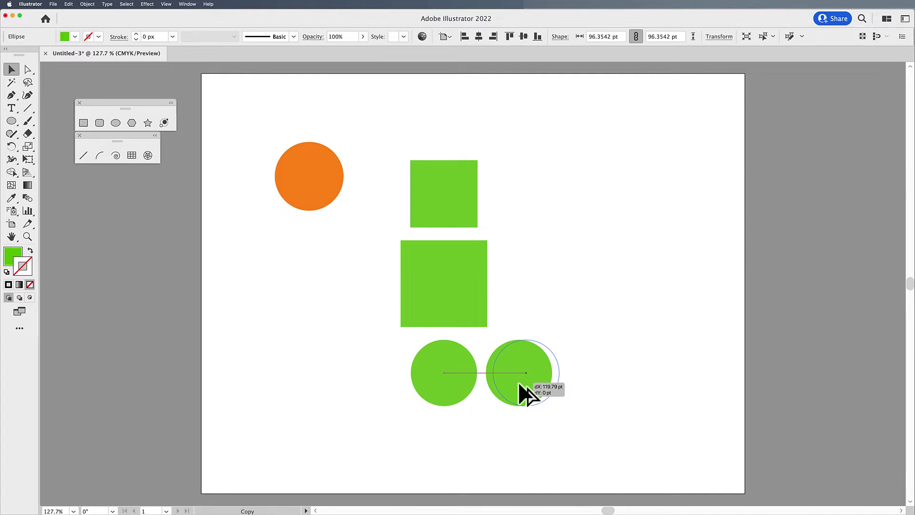
{"action": "left_click_drag", "start_coordinate": [519, 383], "coordinate": [518, 383]}
{"action": "left_click_drag", "start_coordinate": [517, 384], "coordinate": [518, 384]}
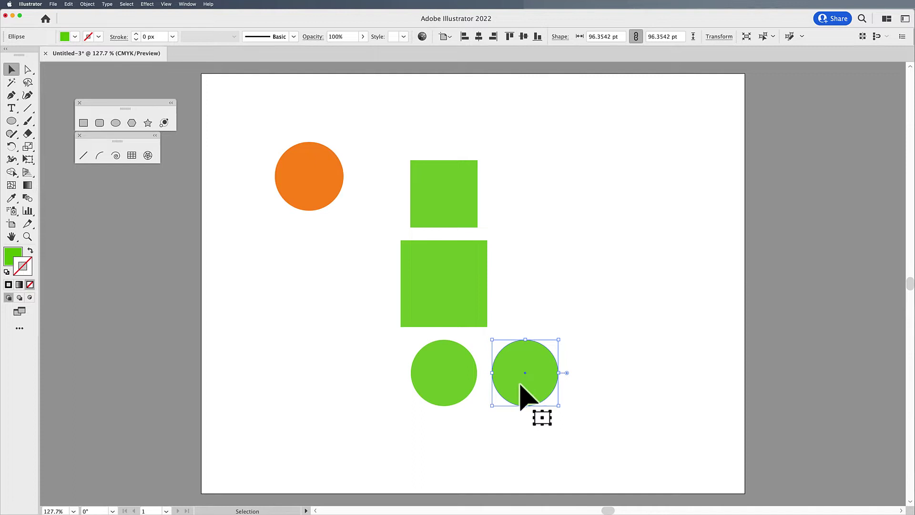
{"action": "left_click_drag", "start_coordinate": [523, 387], "coordinate": [602, 386]}
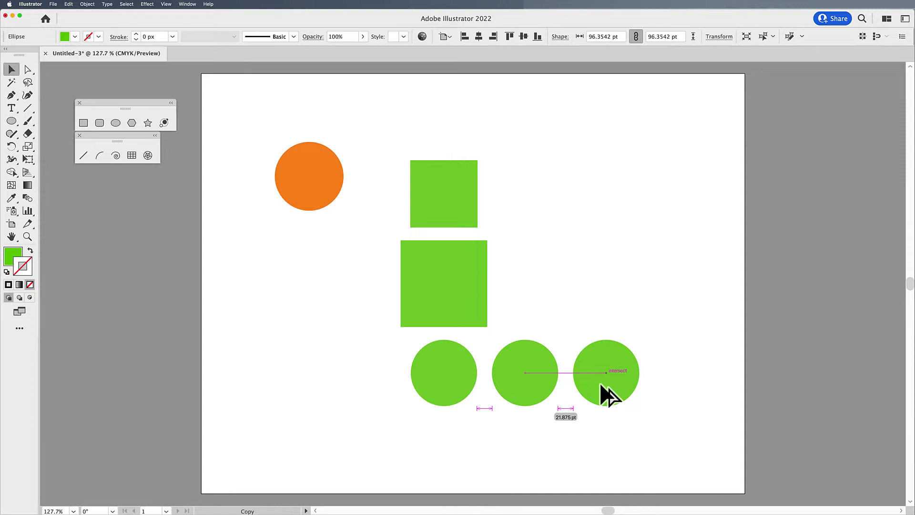
{"action": "left_click_drag", "start_coordinate": [601, 387], "coordinate": [601, 387]}
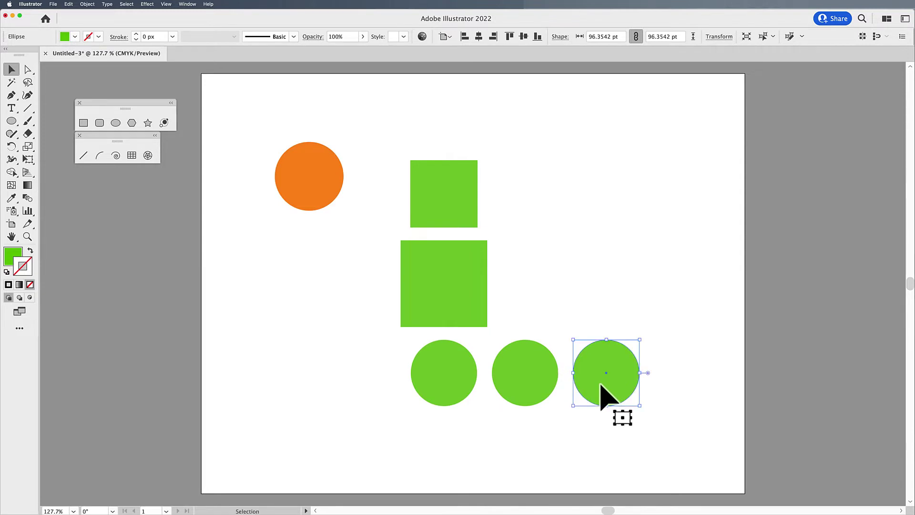
Marquee-select the orange circle and both green squares and delete them
{"action": "left_click", "coordinate": [444, 421]}
{"action": "scroll", "coordinate": [444, 421], "scroll_direction": "down", "scroll_amount": 2}
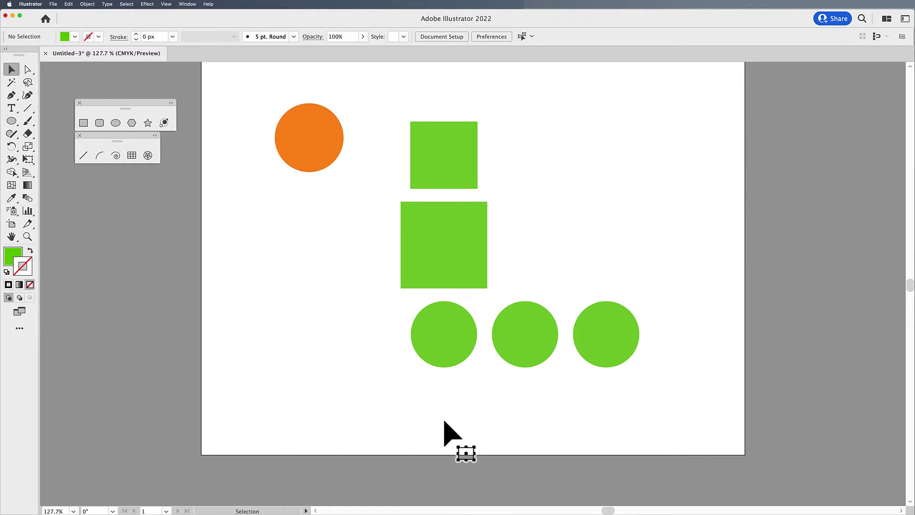
{"action": "left_click_drag", "start_coordinate": [240, 94], "coordinate": [682, 401]}
{"action": "key", "text": "Delete"}
{"action": "key", "text": "Delete"}
Reposition the remaining 96.3542 pt green circle up and toward the left of the artboard
{"action": "left_click_drag", "start_coordinate": [452, 337], "coordinate": [487, 247]}
{"action": "scroll", "coordinate": [536, 271], "scroll_direction": "up", "scroll_amount": 3}
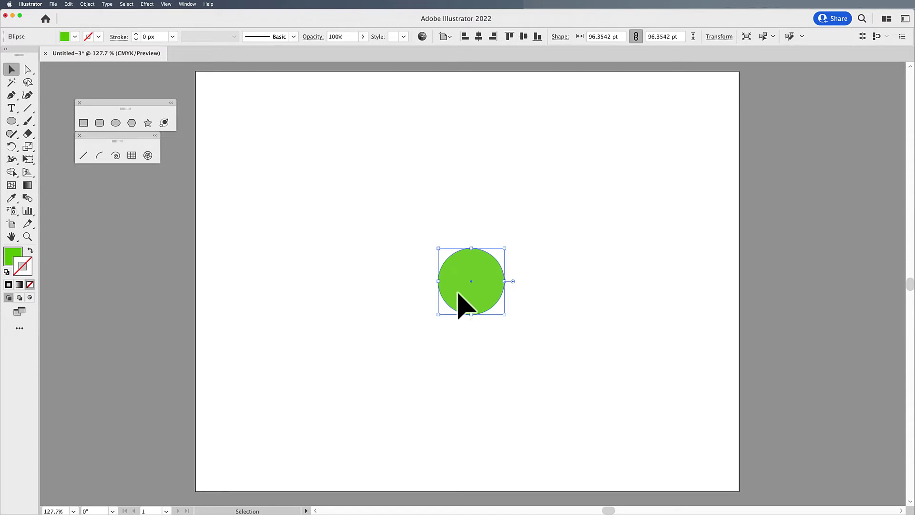
{"action": "left_click_drag", "start_coordinate": [458, 292], "coordinate": [387, 293]}
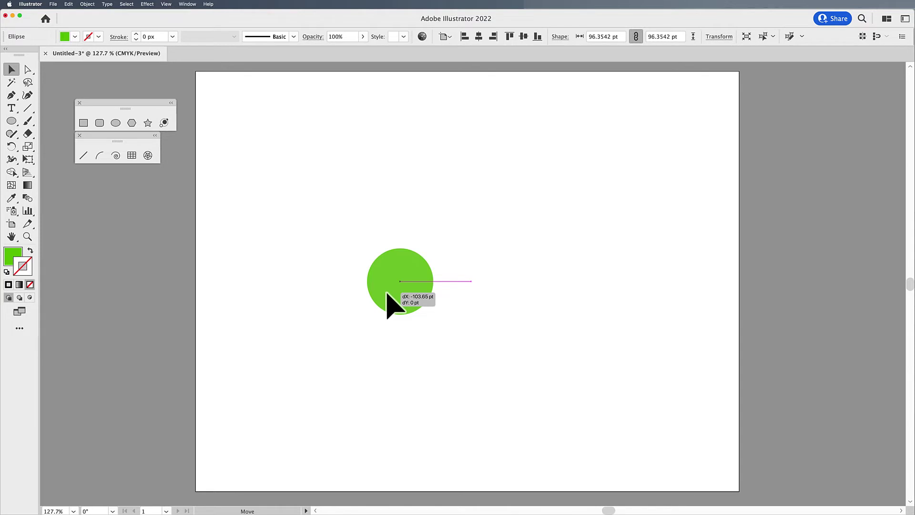
{"action": "left_click_drag", "start_coordinate": [387, 292], "coordinate": [365, 293]}
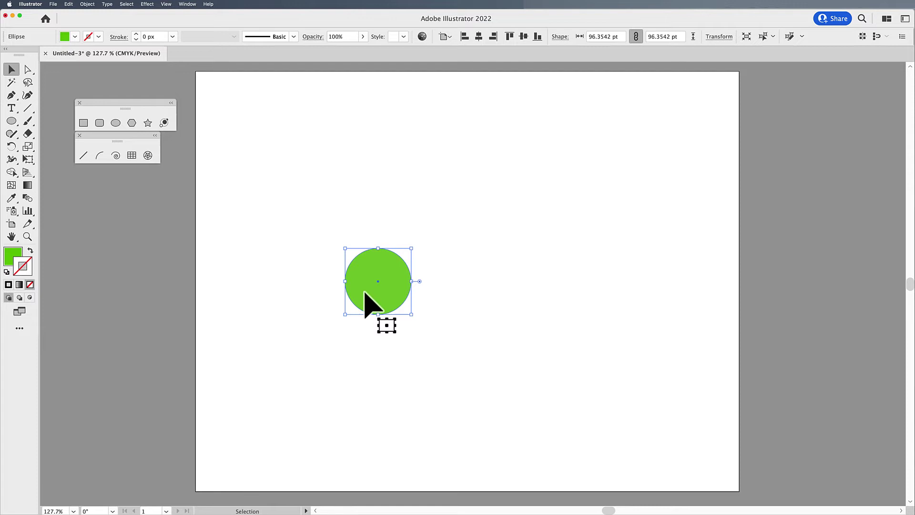
Turn on rulers via View > Rulers > Show Rulers
{"action": "left_click", "coordinate": [165, 4]}
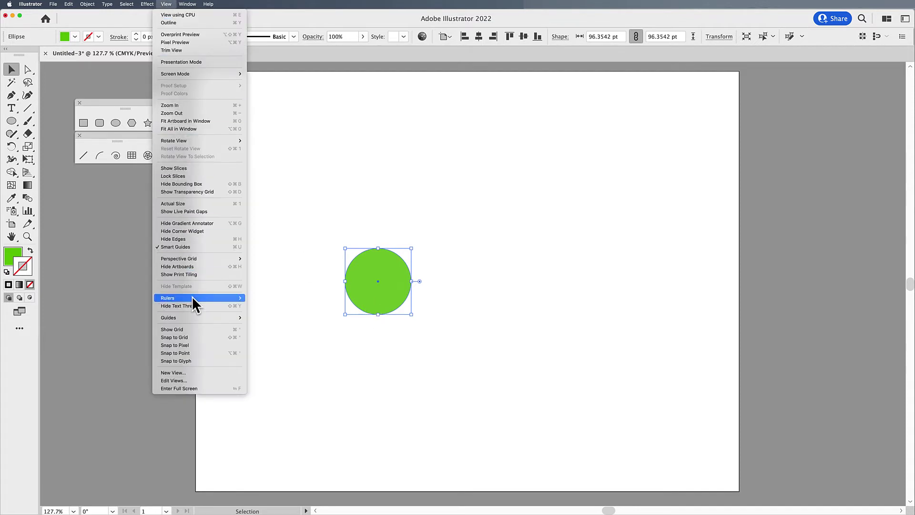
{"action": "mouse_move", "coordinate": [187, 299]}
{"action": "left_click", "coordinate": [286, 299]}
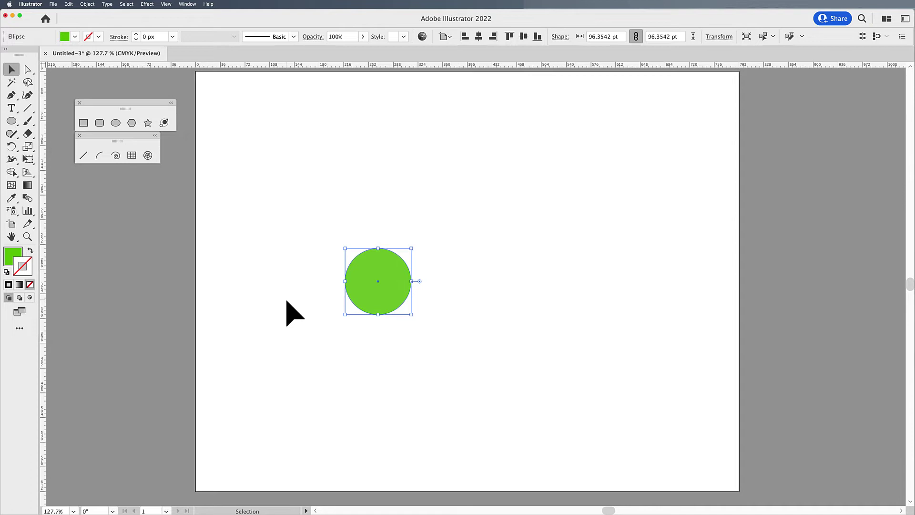
Set the ruler units to Centimeters from the top ruler's context menu
{"action": "right_click", "coordinate": [356, 65]}
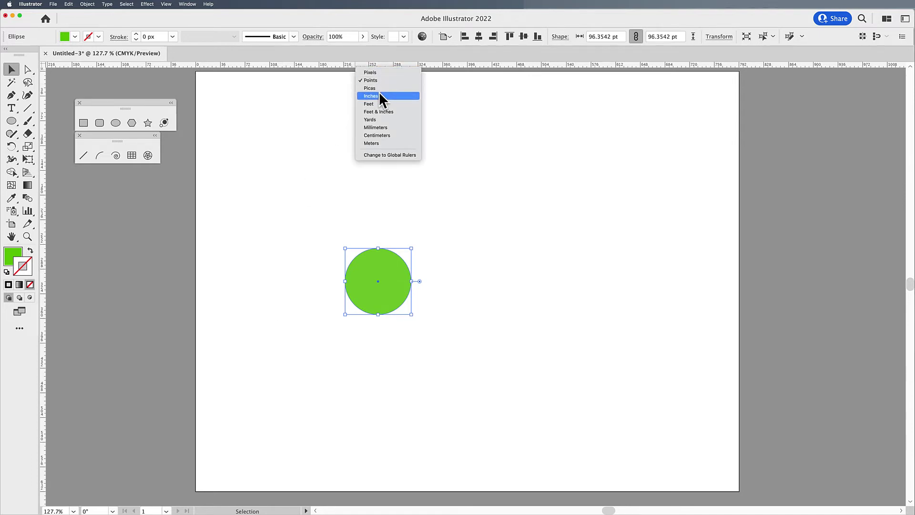
{"action": "left_click", "coordinate": [386, 136]}
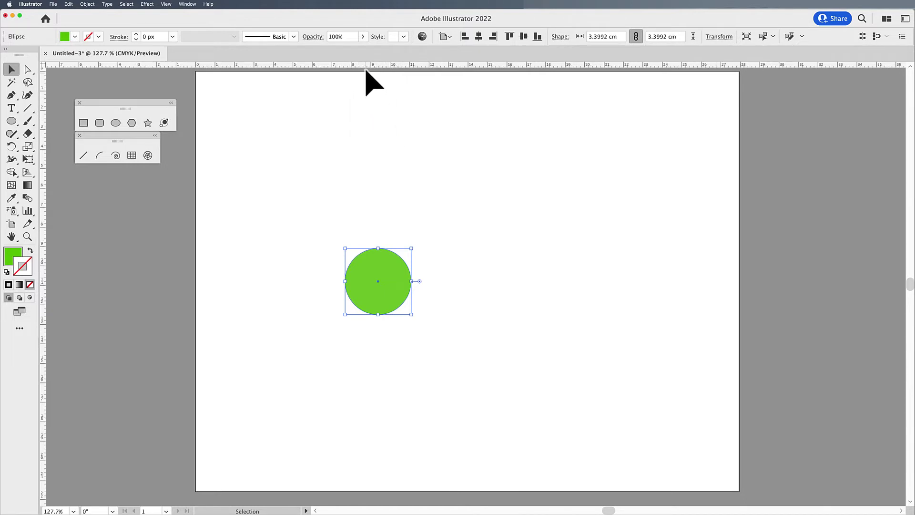
{"action": "right_click", "coordinate": [364, 67]}
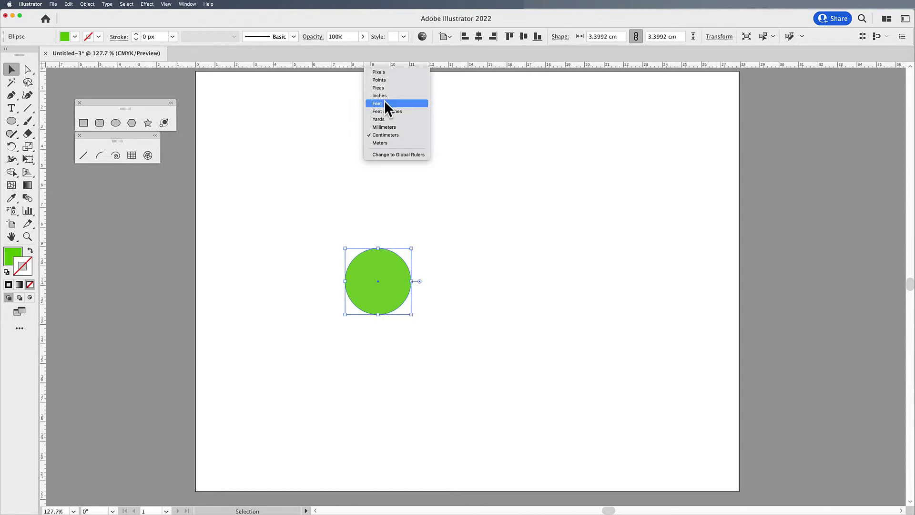
{"action": "left_click", "coordinate": [396, 134]}
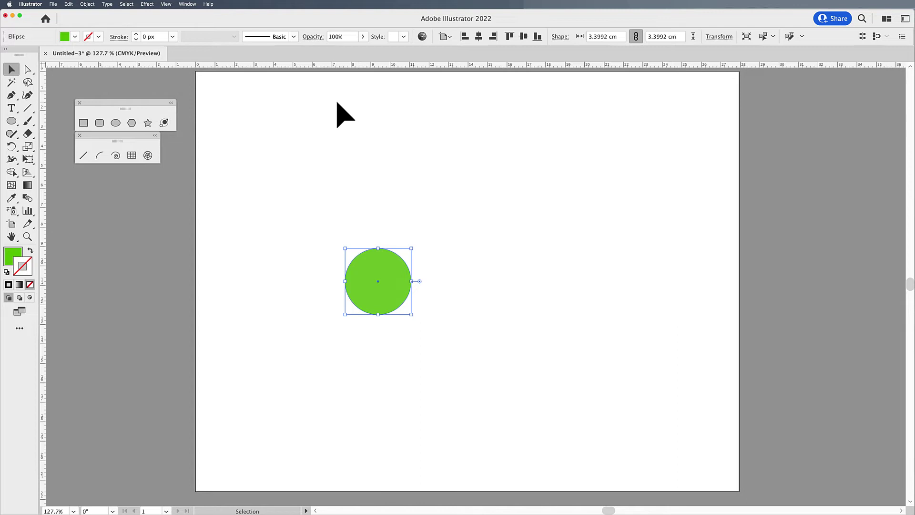
Pull guides from the top ruler above and below the circle, and from the side ruler left and right
{"action": "left_click_drag", "start_coordinate": [386, 66], "coordinate": [387, 210]}
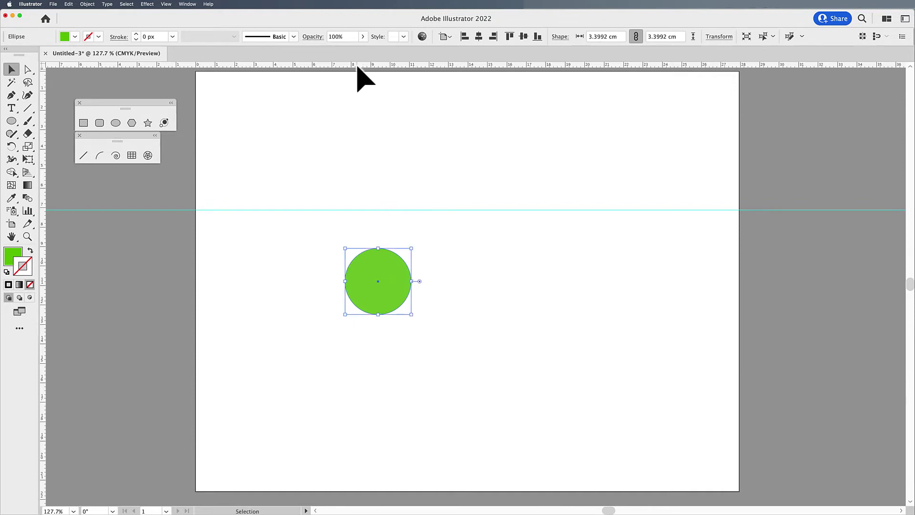
{"action": "left_click_drag", "start_coordinate": [359, 67], "coordinate": [375, 345]}
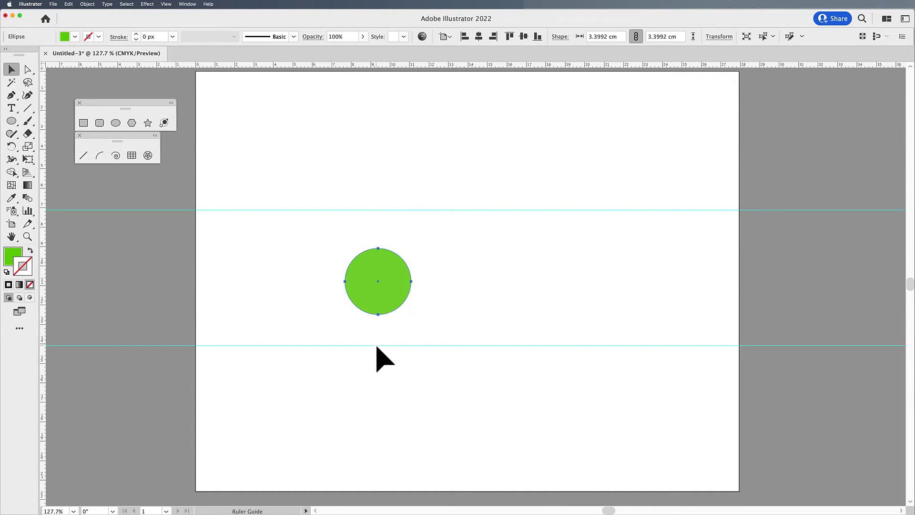
{"action": "left_click", "coordinate": [508, 254]}
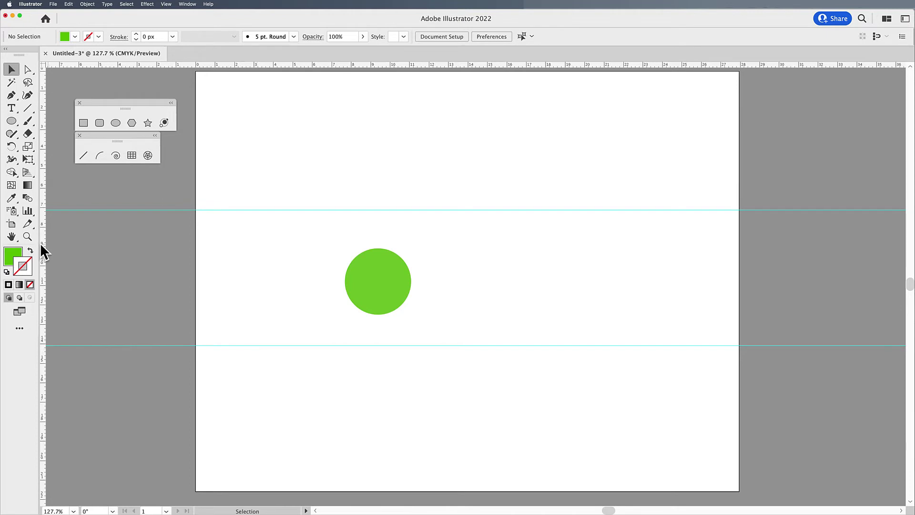
{"action": "left_click_drag", "start_coordinate": [41, 244], "coordinate": [301, 244]}
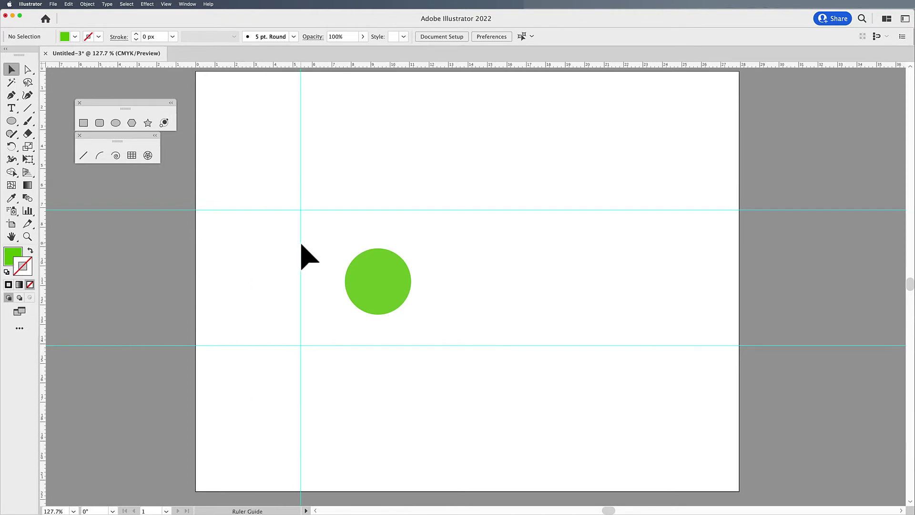
{"action": "left_click_drag", "start_coordinate": [44, 254], "coordinate": [447, 249]}
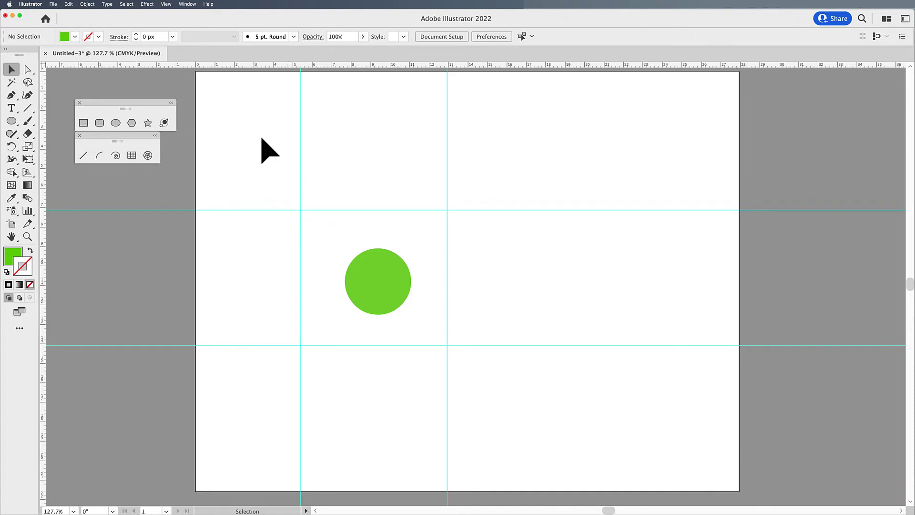
Unlock the guides through View > Guides so they can be edited
{"action": "left_click", "coordinate": [166, 4]}
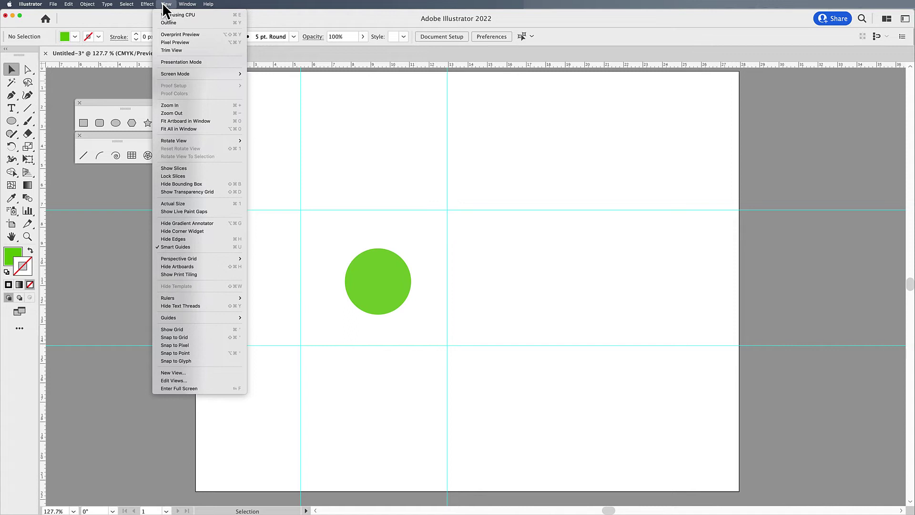
{"action": "mouse_move", "coordinate": [177, 319]}
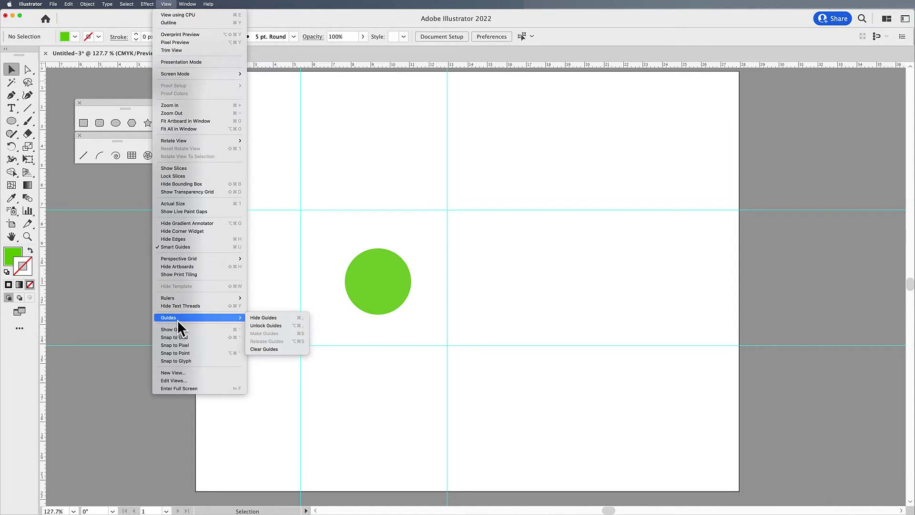
{"action": "left_click", "coordinate": [289, 325]}
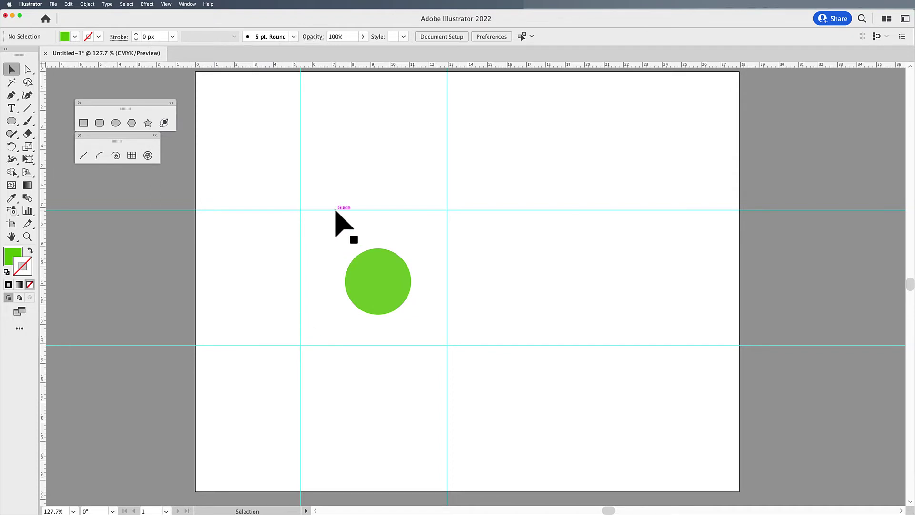
Select the upper horizontal guide, nudge it upward, then delete it
{"action": "left_click", "coordinate": [336, 211]}
{"action": "left_click_drag", "start_coordinate": [336, 211], "coordinate": [335, 201]}
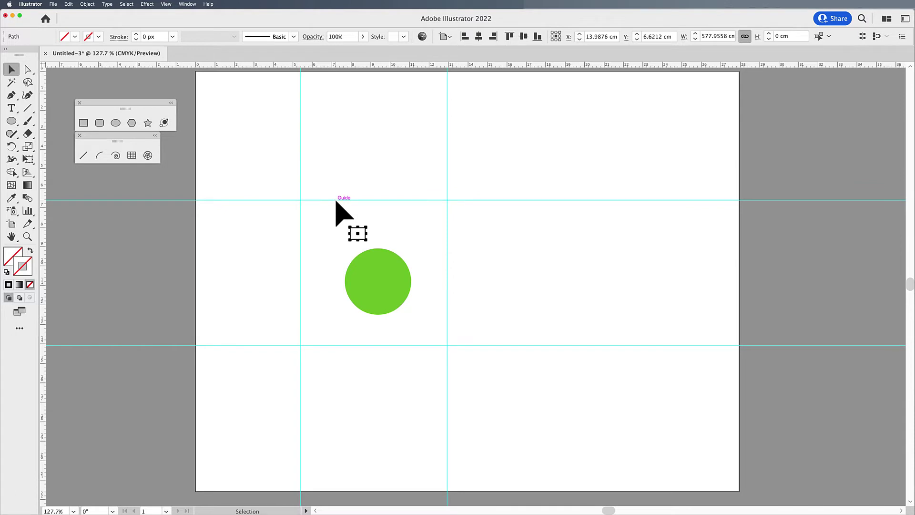
{"action": "right_click", "coordinate": [336, 201]}
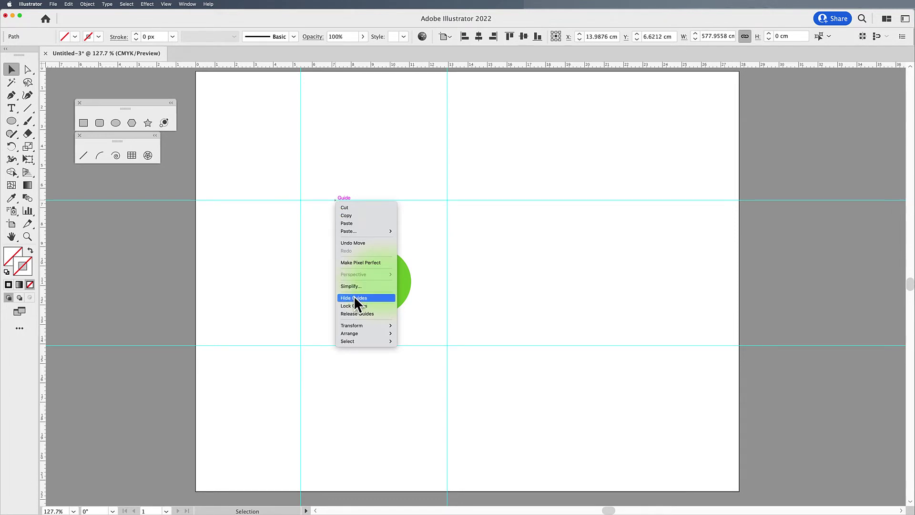
{"action": "left_click", "coordinate": [322, 202]}
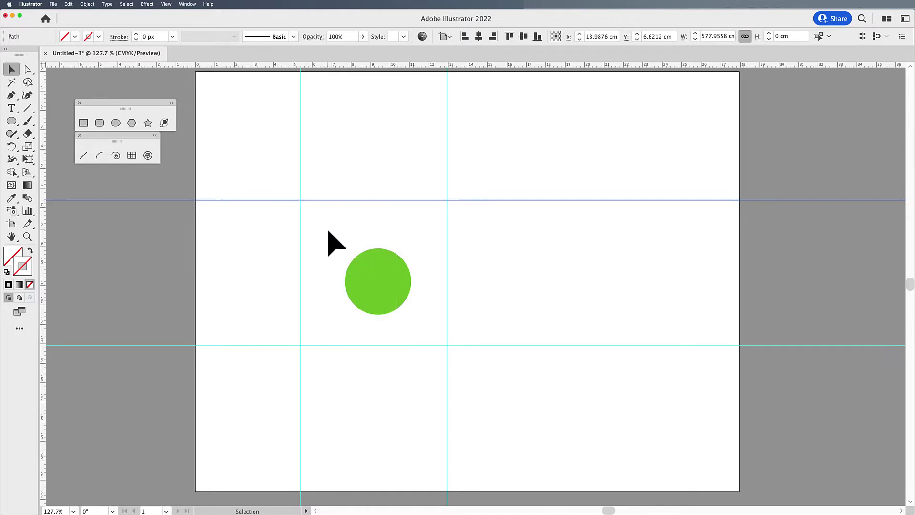
{"action": "left_click", "coordinate": [327, 231]}
{"action": "left_click", "coordinate": [323, 200]}
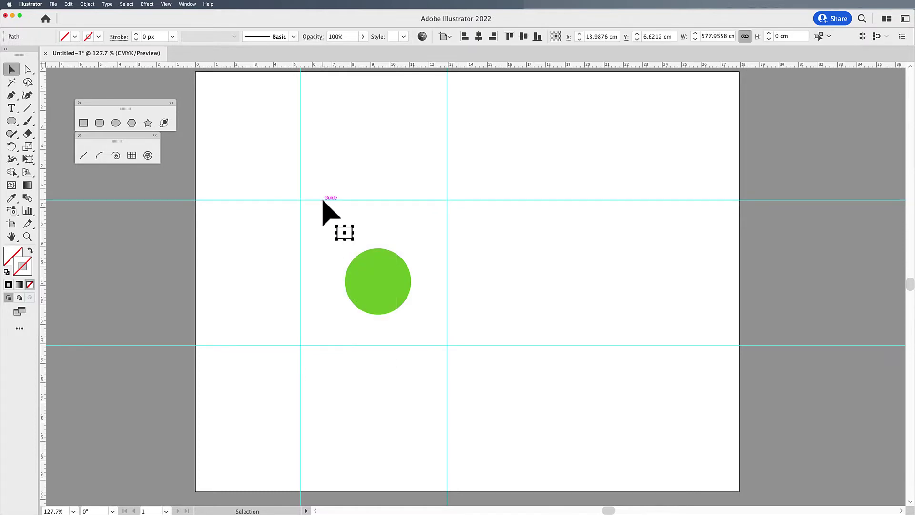
{"action": "key", "text": "Delete"}
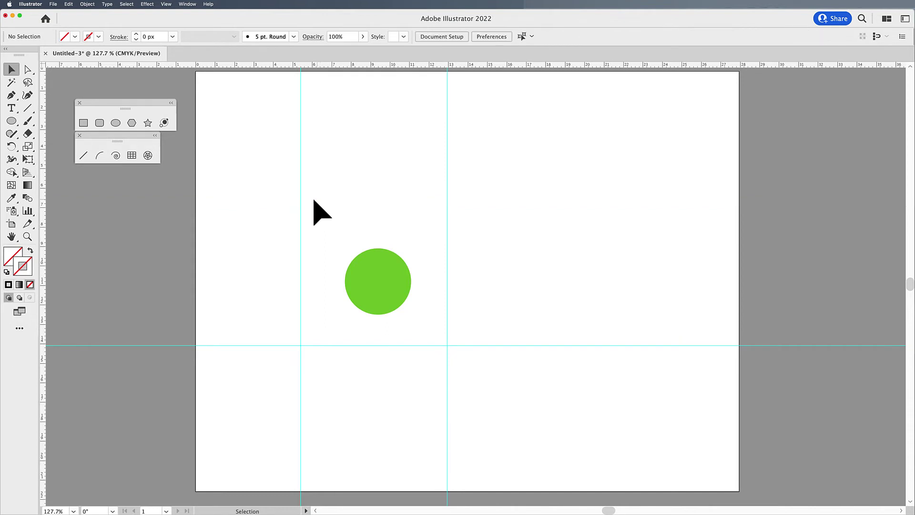
Snap the green circle into the left-vertical and horizontal guide corner, then hide guides
{"action": "right_click", "coordinate": [302, 195]}
{"action": "left_click_drag", "start_coordinate": [376, 256], "coordinate": [332, 286]}
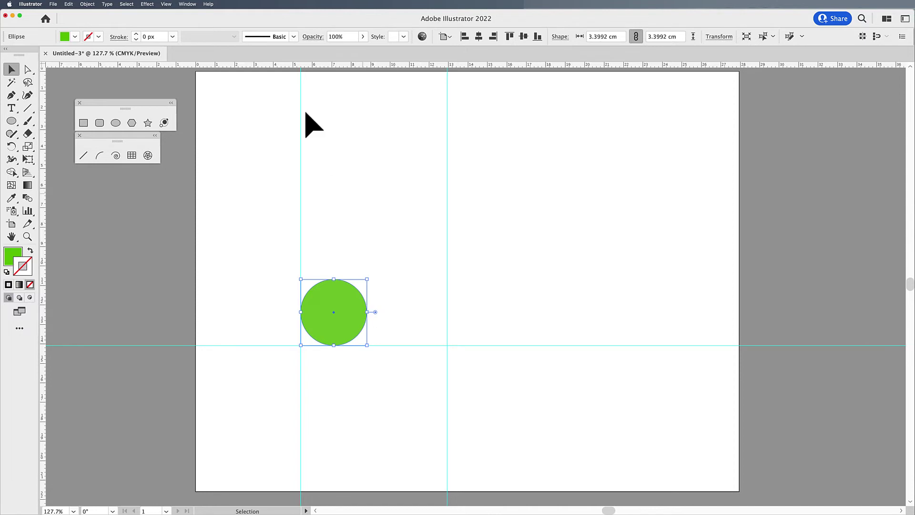
{"action": "left_click", "coordinate": [165, 5]}
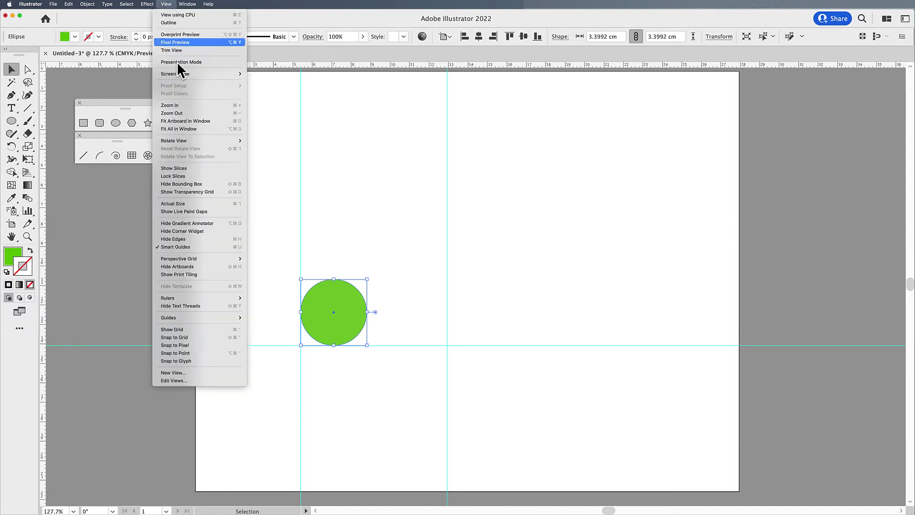
{"action": "mouse_move", "coordinate": [192, 316]}
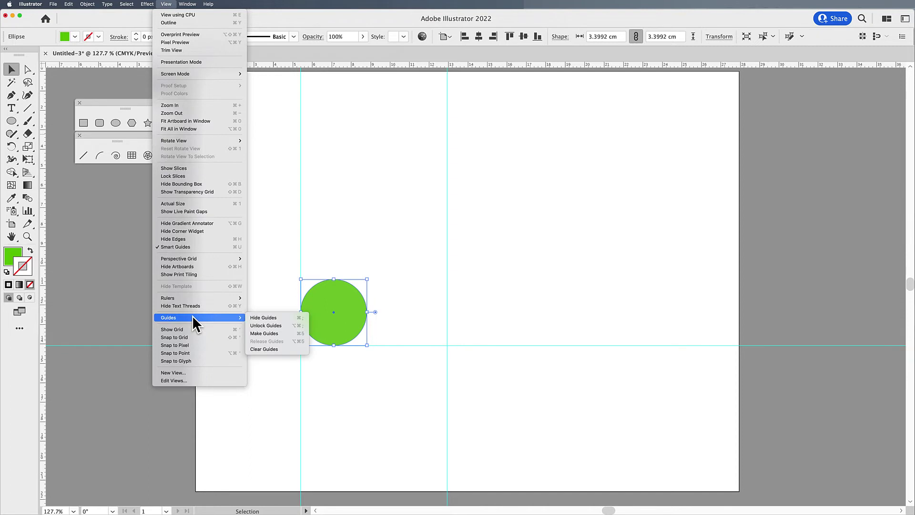
{"action": "left_click", "coordinate": [270, 317]}
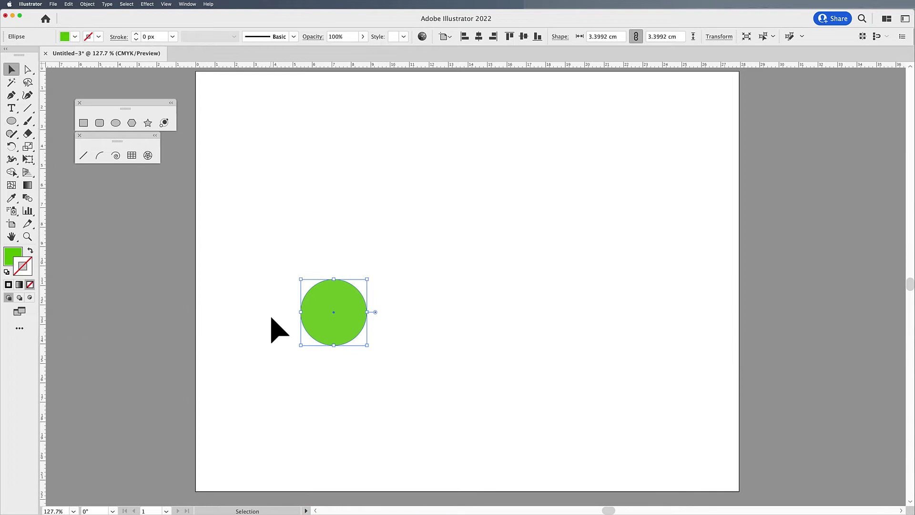
Toggle guide visibility back on with Cmd+; and deselect the circle
{"action": "key", "text": "a"}
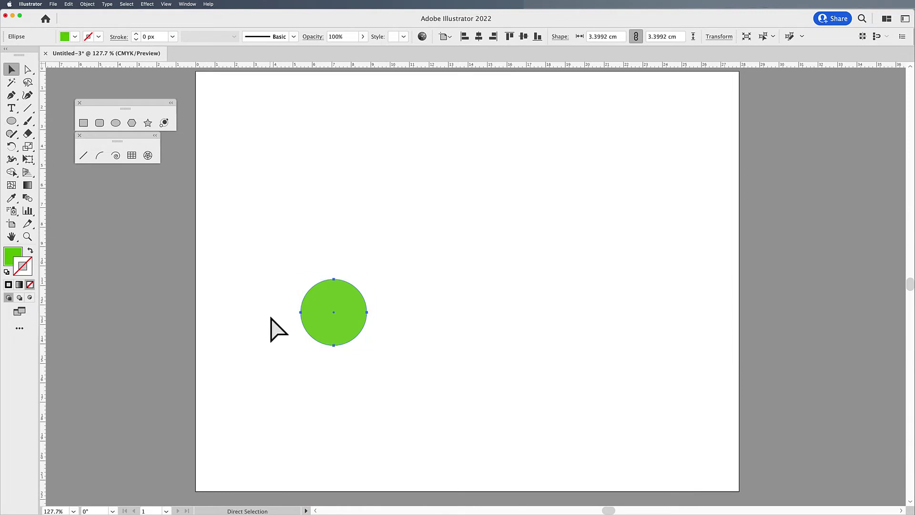
{"action": "key", "text": "super+semicolon"}
{"action": "key", "text": "super+semicolon"}
{"action": "key", "text": "super+semicolon"}
{"action": "key", "text": "v"}
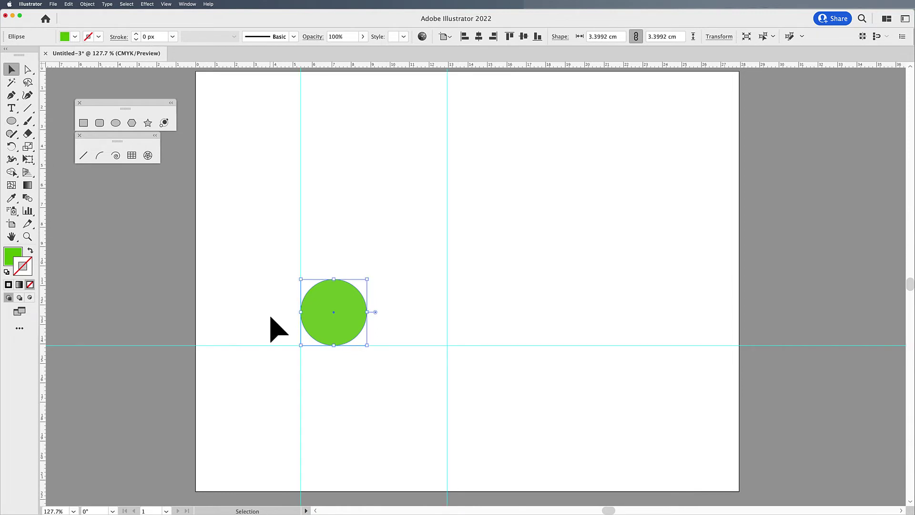
{"action": "left_click", "coordinate": [379, 189]}
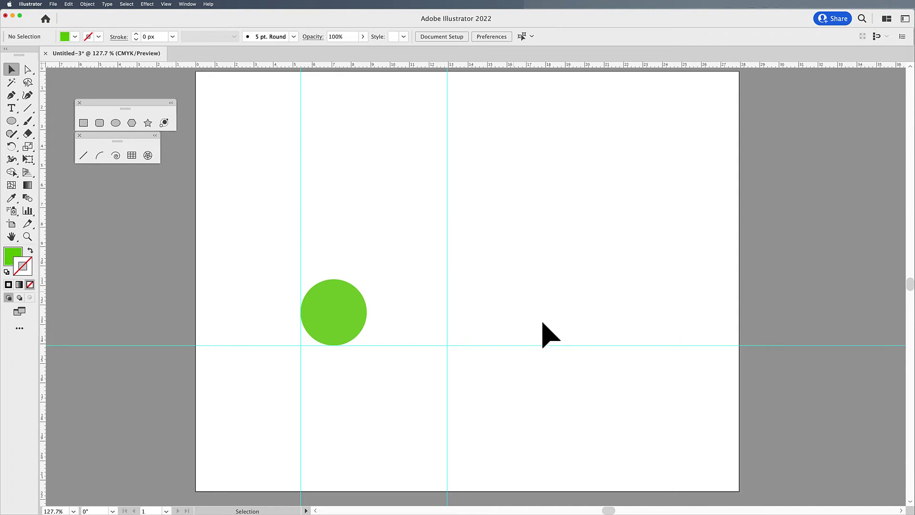
Draw a diagonal line from upper left to lower right and convert it with Make Guides
{"action": "left_click", "coordinate": [85, 154]}
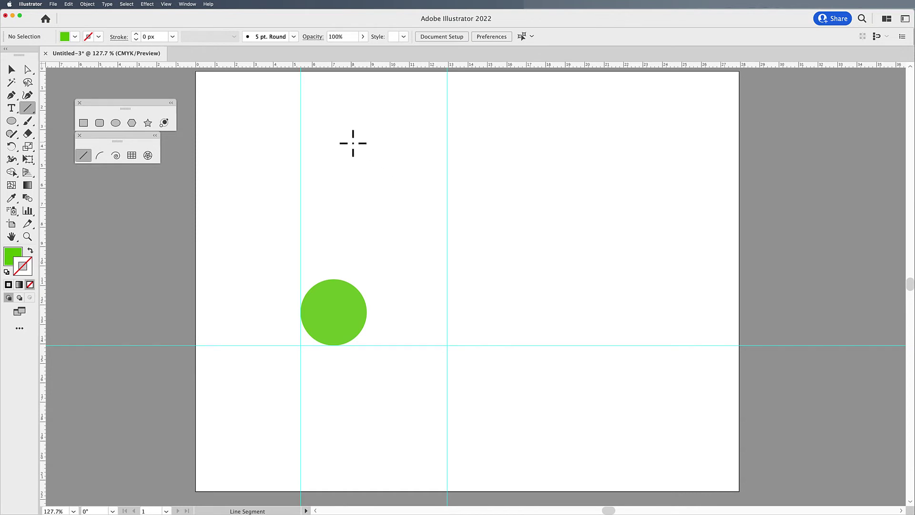
{"action": "left_click_drag", "start_coordinate": [353, 143], "coordinate": [644, 395]}
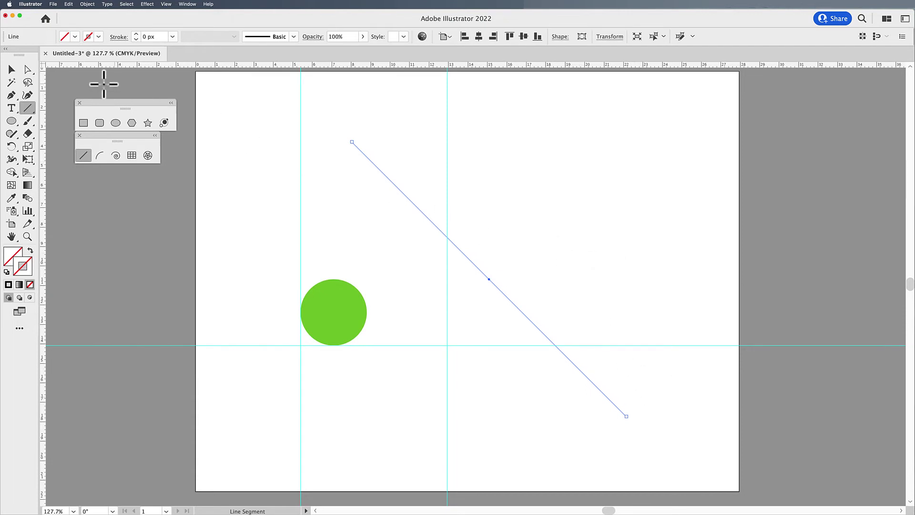
{"action": "left_click", "coordinate": [11, 71]}
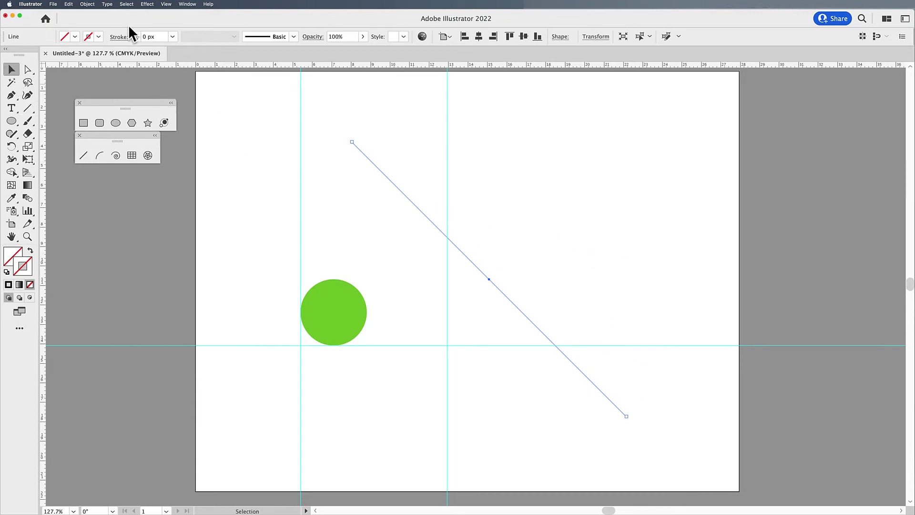
{"action": "left_click", "coordinate": [169, 4]}
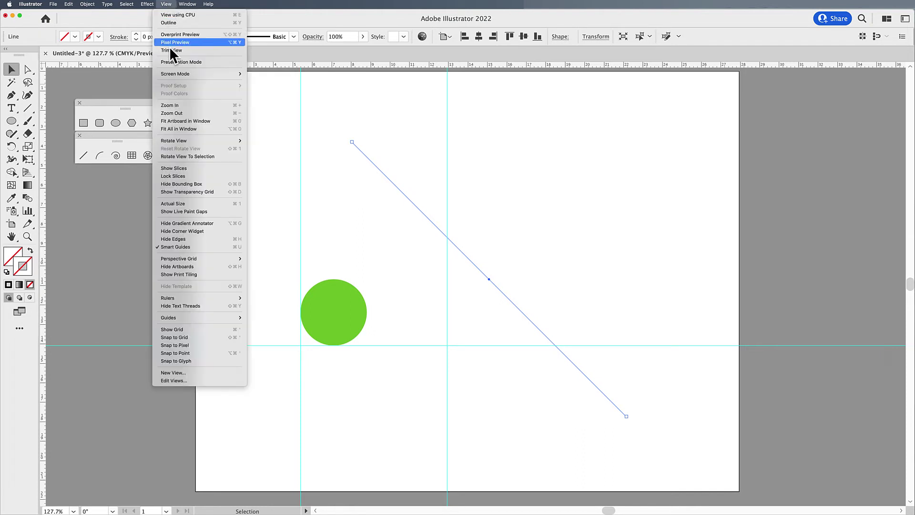
{"action": "mouse_move", "coordinate": [181, 317]}
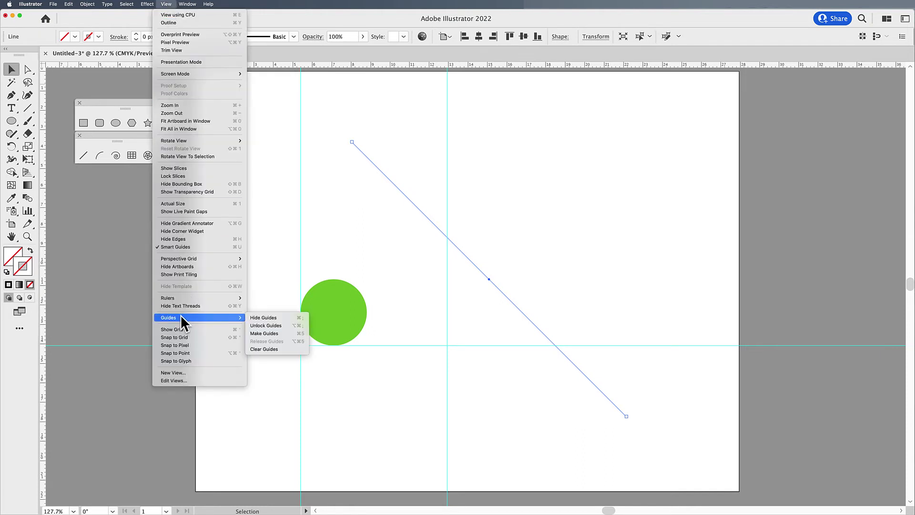
{"action": "left_click", "coordinate": [278, 333]}
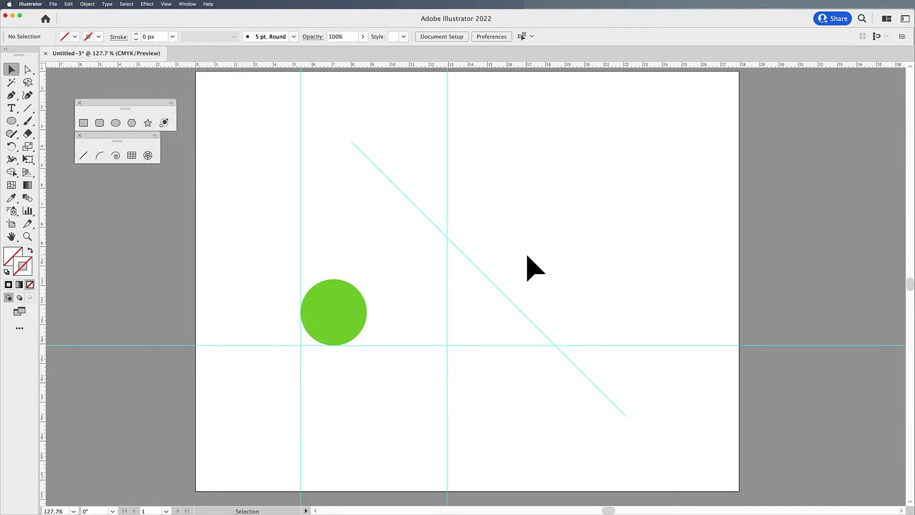
Put the circle atop the diagonal guide, Option-drag a copy, and repeat twice with Cmd+D
{"action": "left_click_drag", "start_coordinate": [331, 328], "coordinate": [367, 180]}
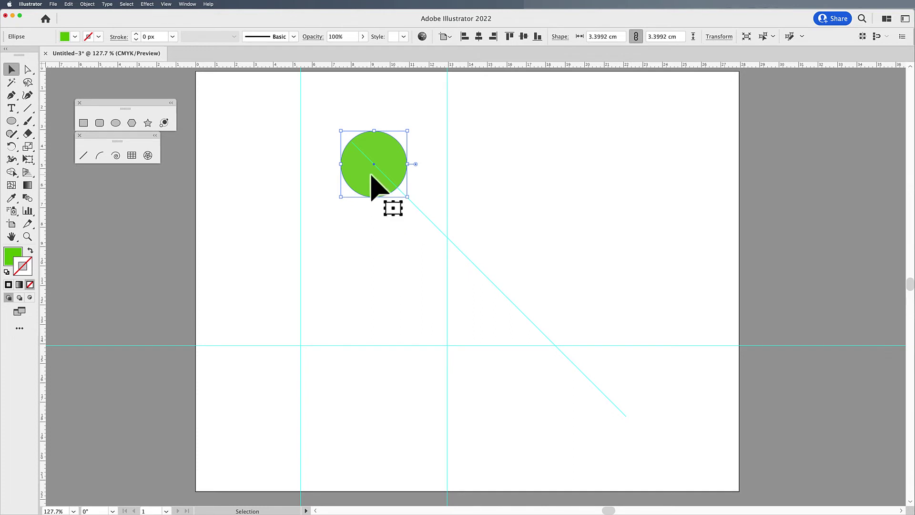
{"action": "left_click_drag", "start_coordinate": [371, 175], "coordinate": [419, 224]}
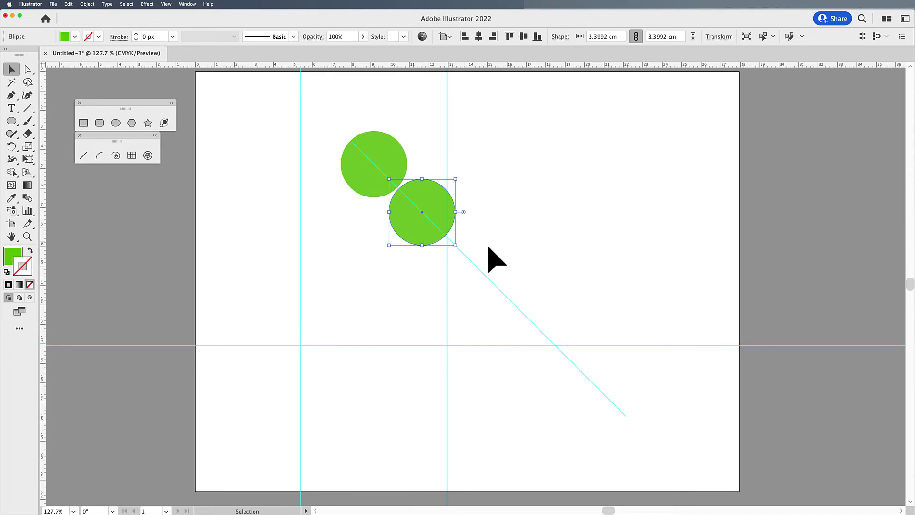
{"action": "key", "text": "super+d"}
{"action": "key", "text": "super+d"}
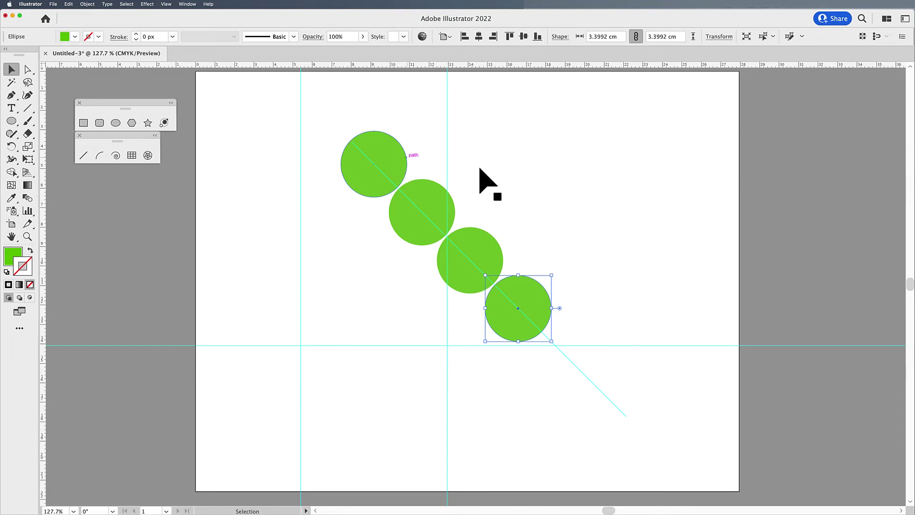
{"action": "left_click", "coordinate": [506, 184]}
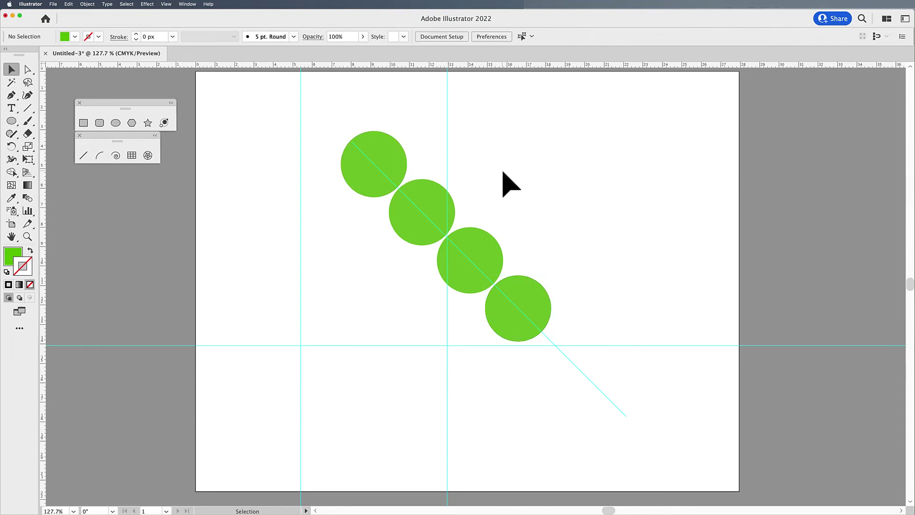
Draw a square at the artboard's upper right, beside the circles
{"action": "left_click", "coordinate": [86, 122]}
{"action": "left_click_drag", "start_coordinate": [569, 152], "coordinate": [677, 251]}
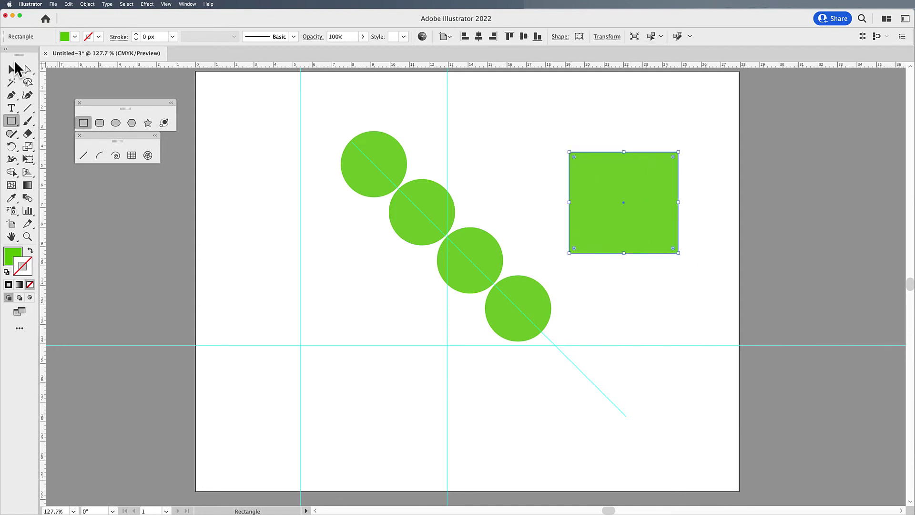
{"action": "left_click", "coordinate": [13, 69]}
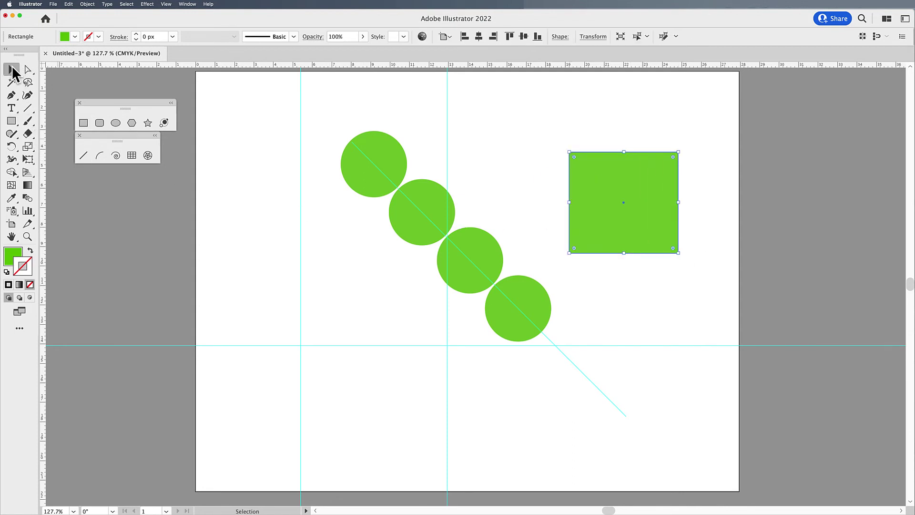
Convert the square into a guide with Make Guides and check its guide options
{"action": "left_click", "coordinate": [166, 4]}
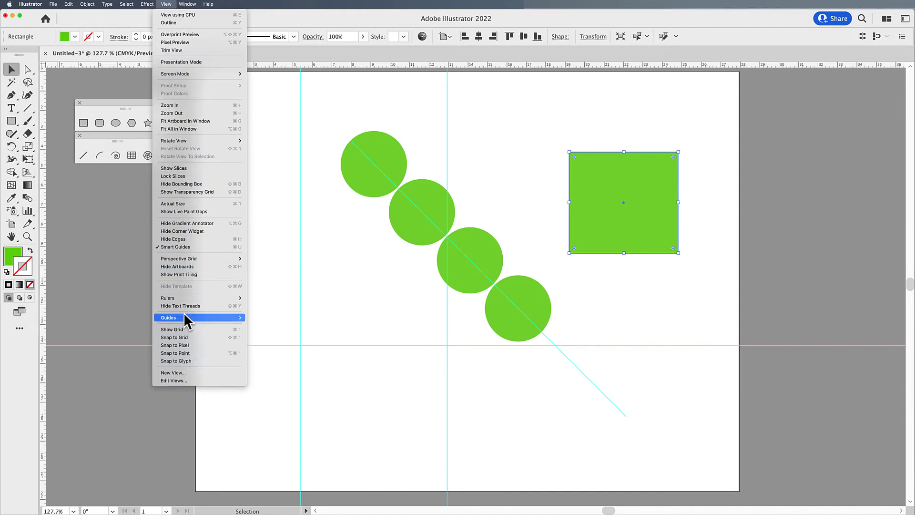
{"action": "mouse_move", "coordinate": [242, 317]}
{"action": "left_click", "coordinate": [269, 333]}
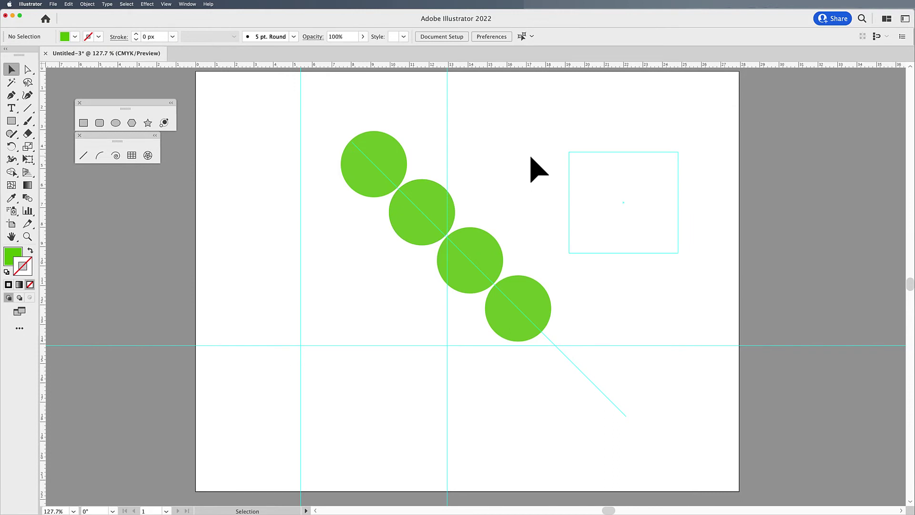
{"action": "right_click", "coordinate": [578, 153]}
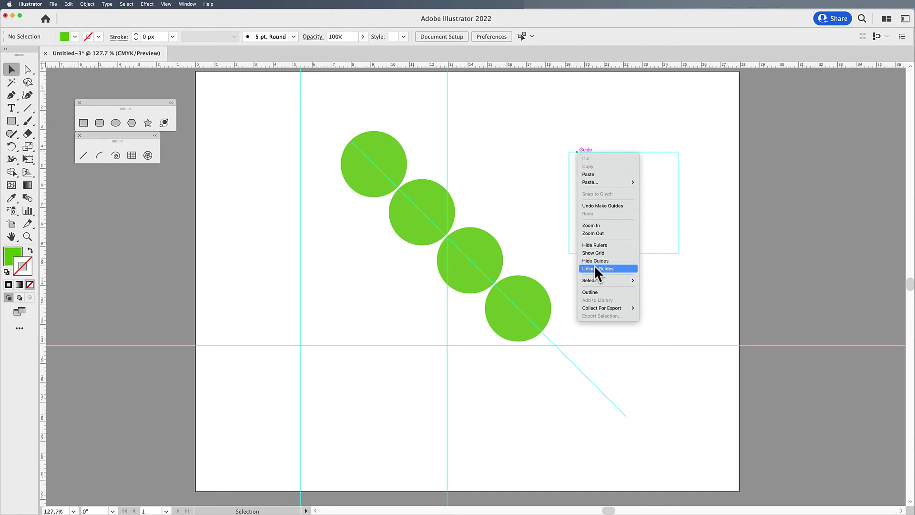
{"action": "left_click", "coordinate": [546, 240]}
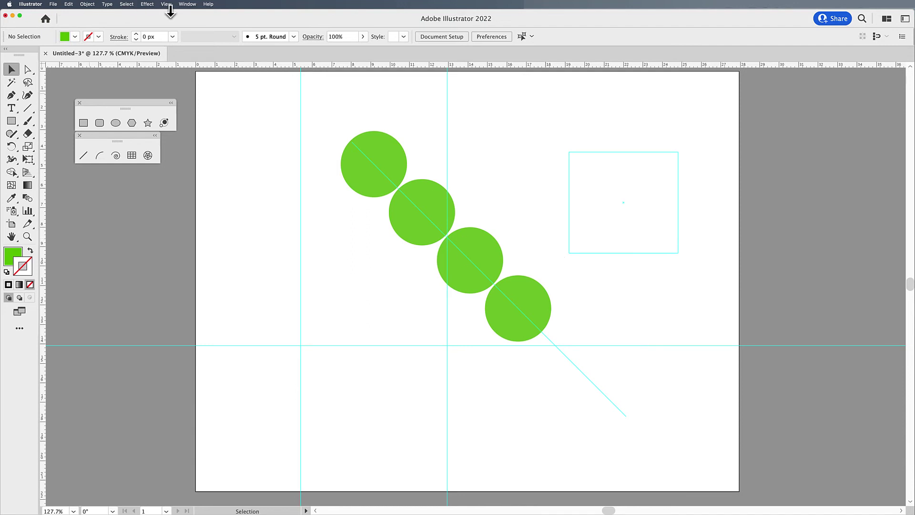
Create a new layer above Layer 1 in the Layers panel and name it 'Guides'
{"action": "left_click", "coordinate": [187, 3]}
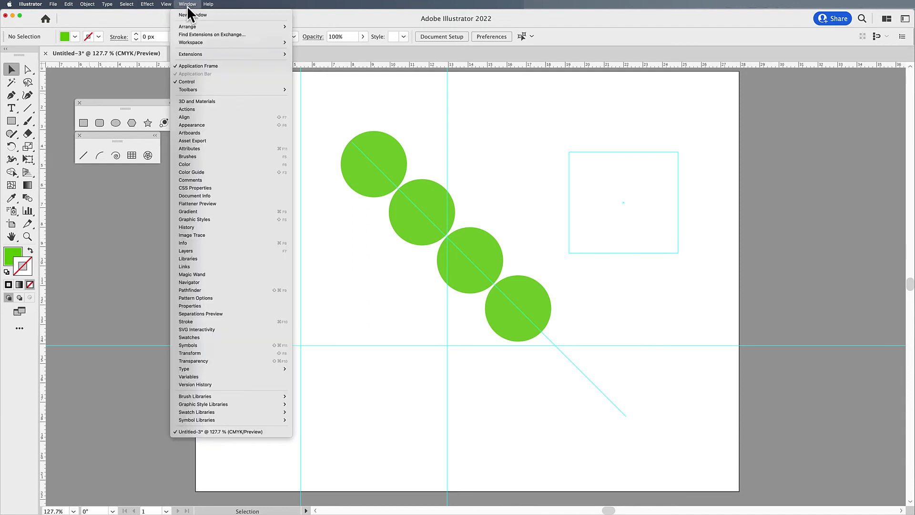
{"action": "left_click", "coordinate": [199, 250]}
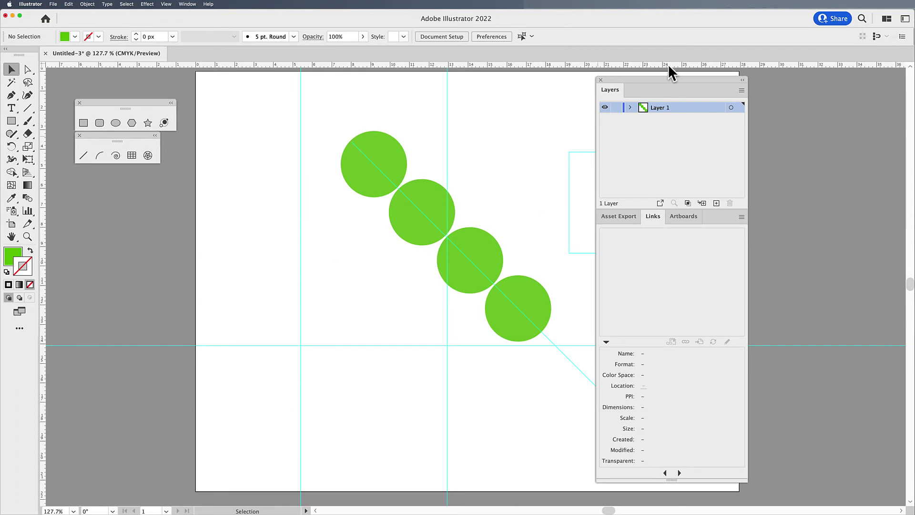
{"action": "left_click", "coordinate": [717, 203]}
{"action": "double_click", "coordinate": [666, 107]}
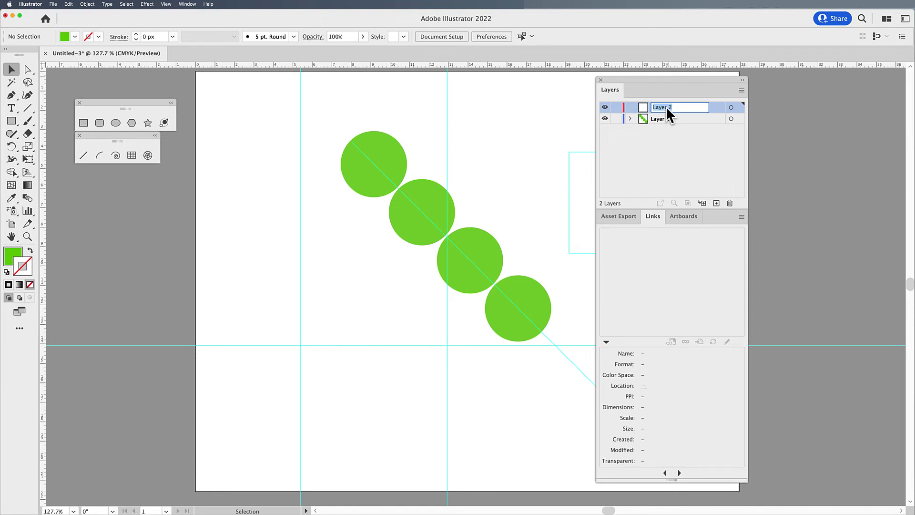
{"action": "type", "text": "Guides"}
{"action": "key", "text": "Return"}
Drag two horizontal guides from the top ruler, then toggle the layer's visibility, leaving it hidden
{"action": "left_click_drag", "start_coordinate": [465, 64], "coordinate": [463, 124]}
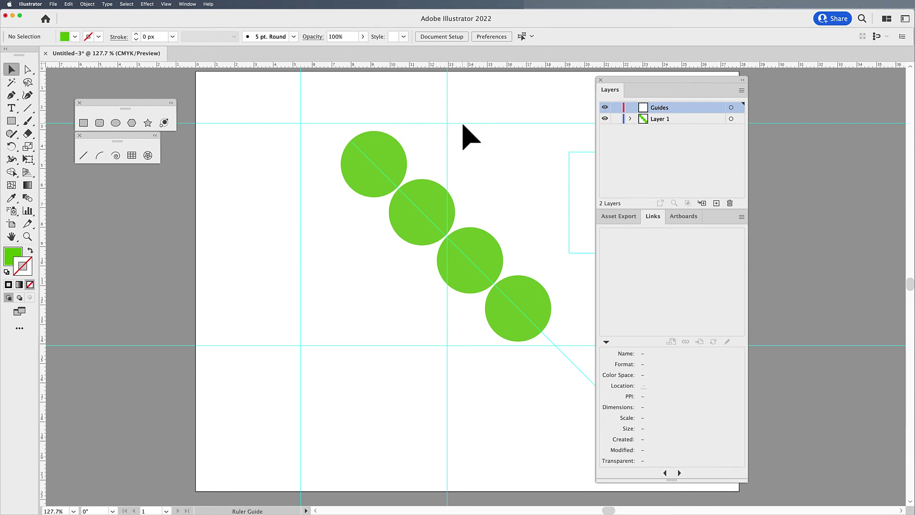
{"action": "left_click_drag", "start_coordinate": [485, 63], "coordinate": [499, 191]}
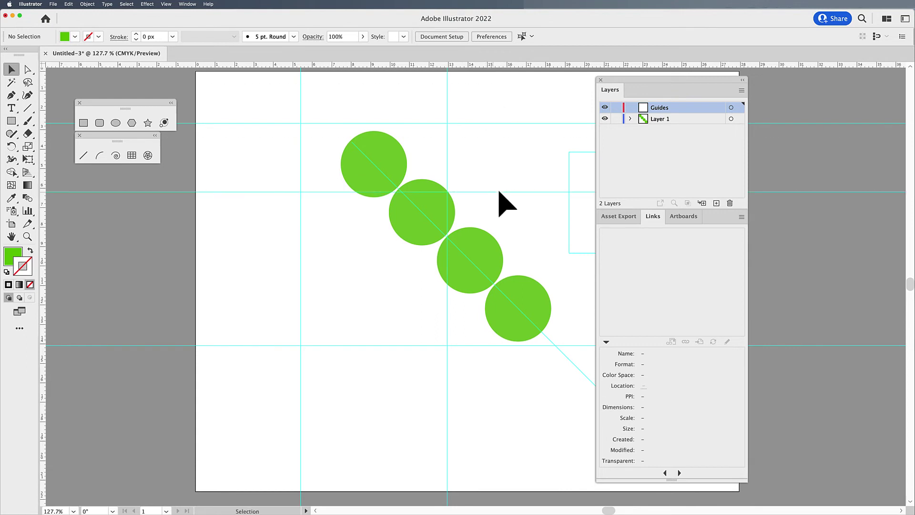
{"action": "left_click", "coordinate": [605, 107]}
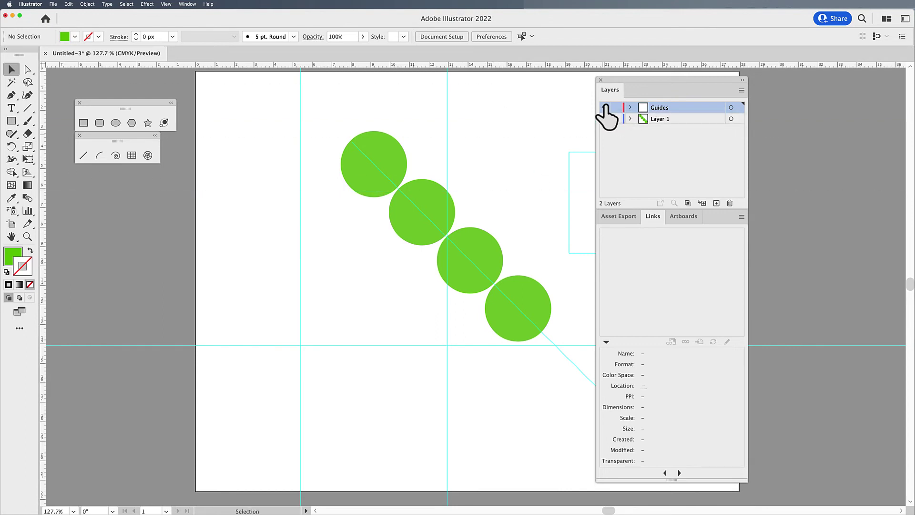
{"action": "left_click", "coordinate": [605, 107]}
{"action": "left_click", "coordinate": [606, 108]}
{"action": "left_click", "coordinate": [606, 107]}
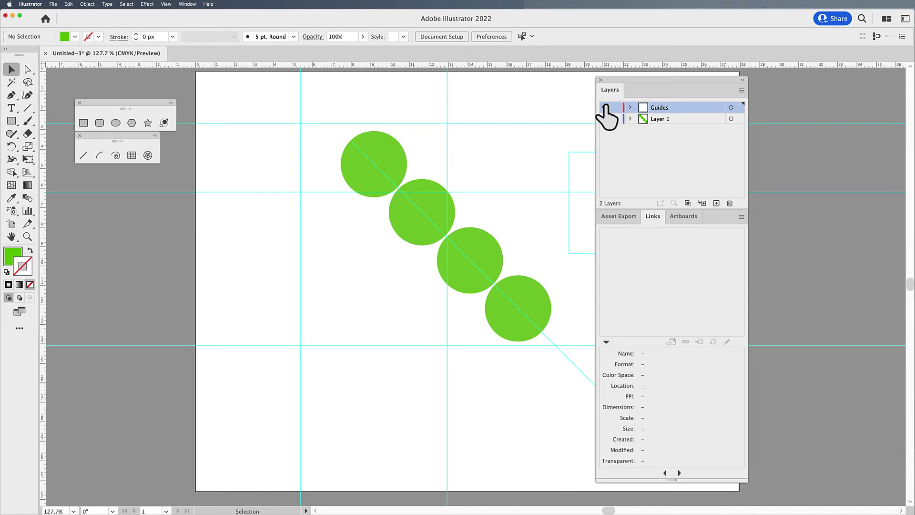
{"action": "left_click", "coordinate": [605, 107]}
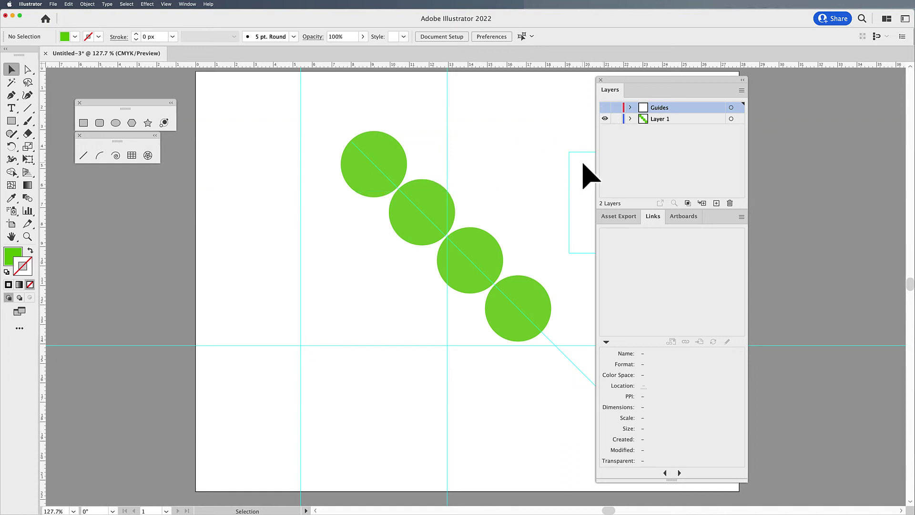
Draw a green square on Layer 1 beside the left vertical guide
{"action": "left_click", "coordinate": [659, 120]}
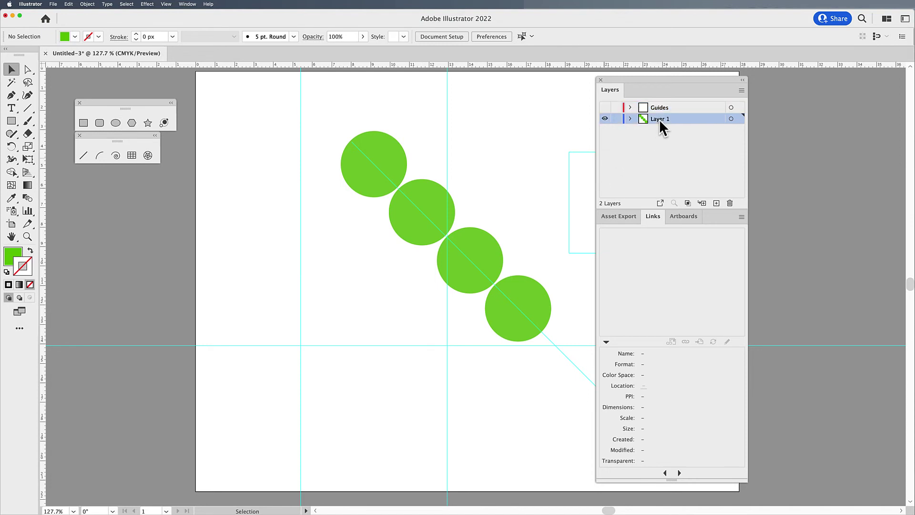
{"action": "left_click", "coordinate": [84, 123]}
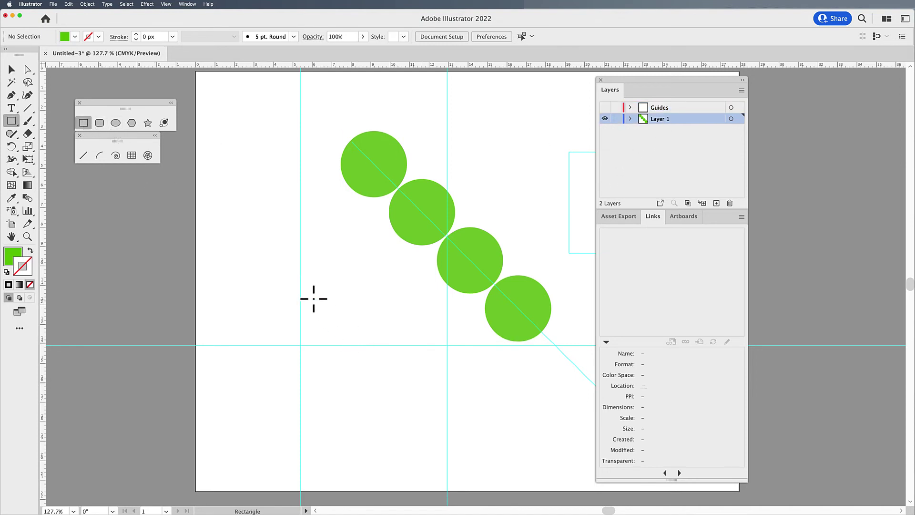
{"action": "left_click_drag", "start_coordinate": [300, 287], "coordinate": [359, 345]}
{"action": "left_click", "coordinate": [11, 70]}
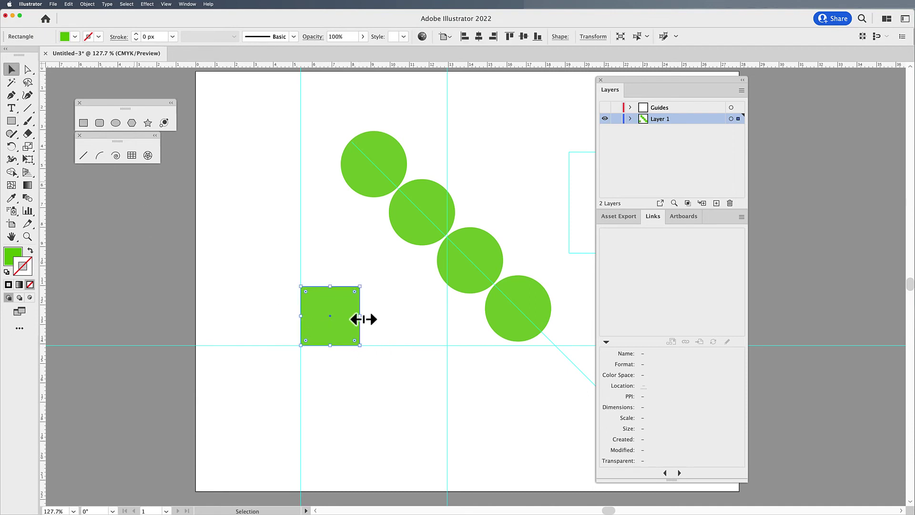
{"action": "left_click_drag", "start_coordinate": [346, 312], "coordinate": [348, 309]}
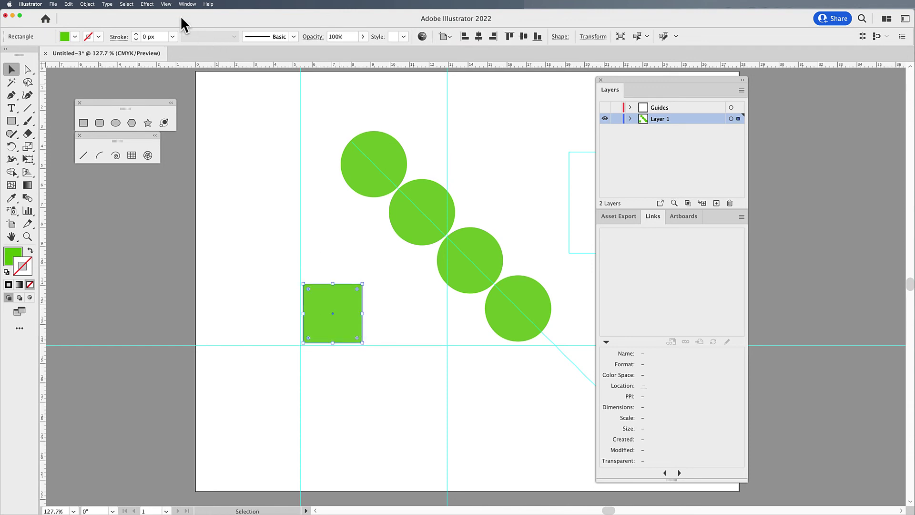
Enable View > Snap to Point and snap the square onto the guide intersection
{"action": "left_click", "coordinate": [165, 5]}
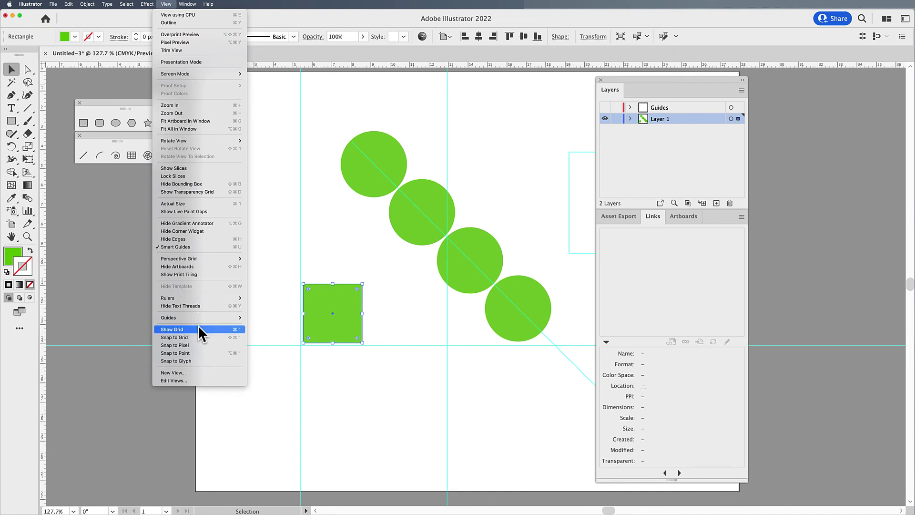
{"action": "mouse_move", "coordinate": [190, 318]}
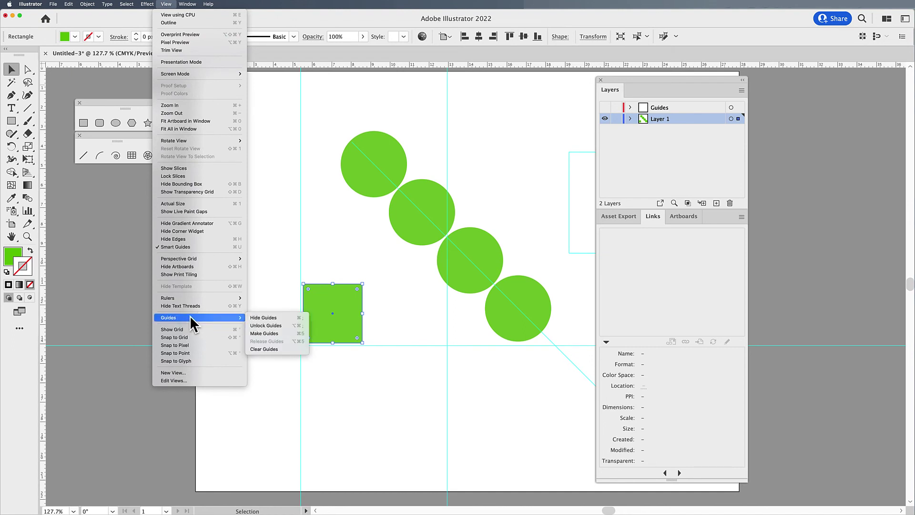
{"action": "left_click", "coordinate": [198, 352]}
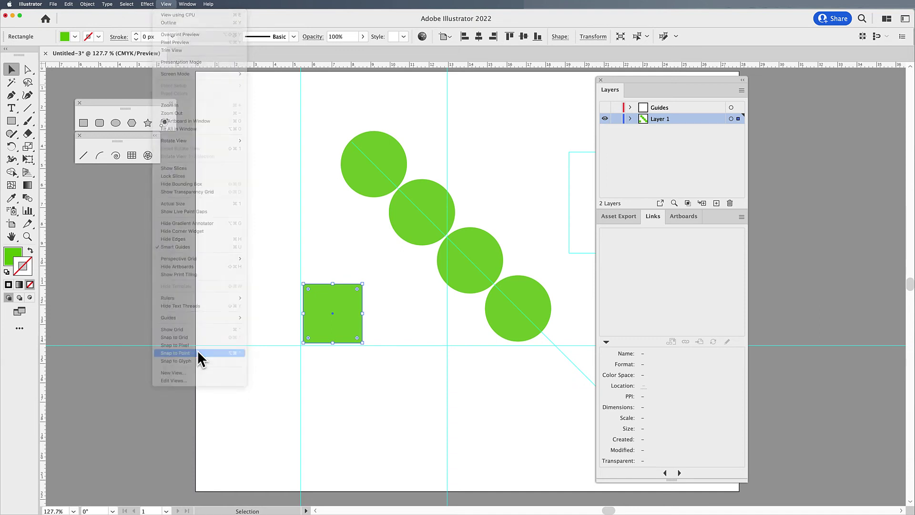
{"action": "left_click_drag", "start_coordinate": [340, 318], "coordinate": [340, 381]}
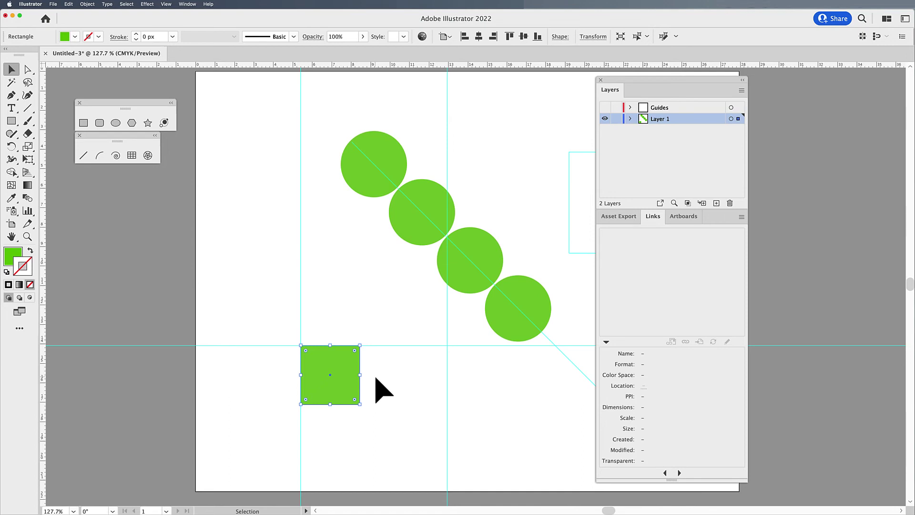
{"action": "left_click", "coordinate": [166, 5]}
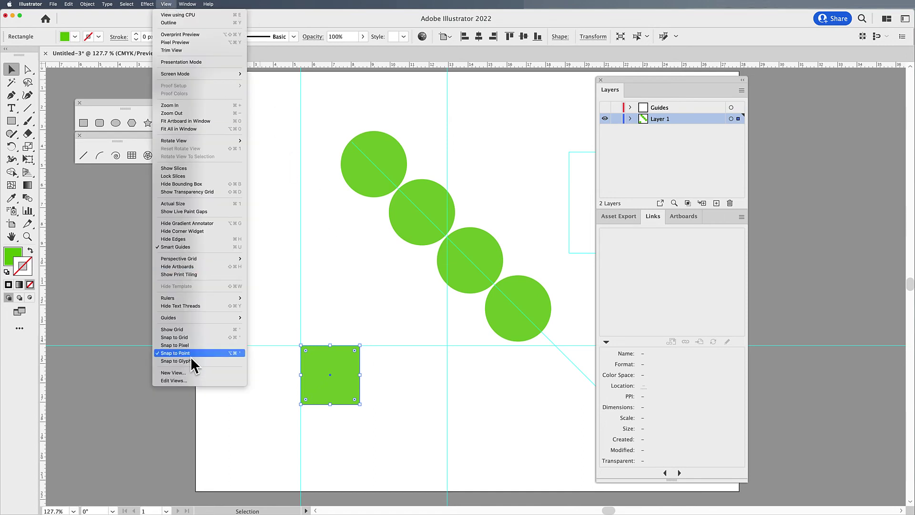
Draw a second green square above-left of the guide intersection
{"action": "left_click", "coordinate": [371, 303]}
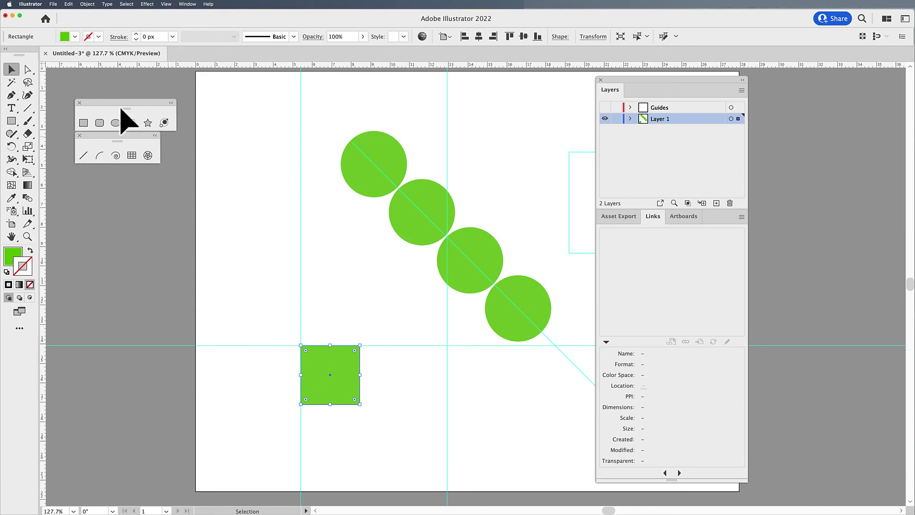
{"action": "left_click", "coordinate": [85, 123]}
{"action": "left_click_drag", "start_coordinate": [243, 212], "coordinate": [285, 253]}
{"action": "left_click", "coordinate": [12, 70]}
Drag the new square down so its corner snaps to the first square's corner, then deselect
{"action": "left_click", "coordinate": [165, 5]}
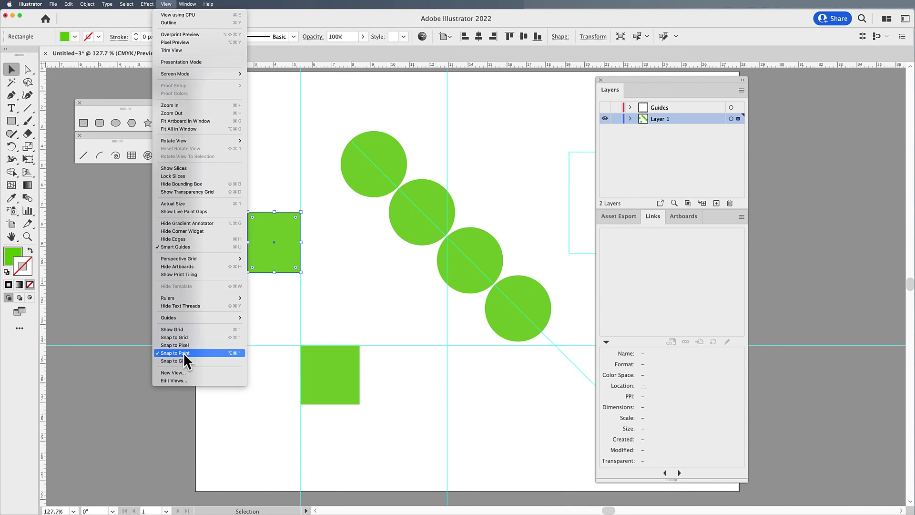
{"action": "left_click", "coordinate": [407, 299]}
{"action": "left_click_drag", "start_coordinate": [267, 251], "coordinate": [268, 324]}
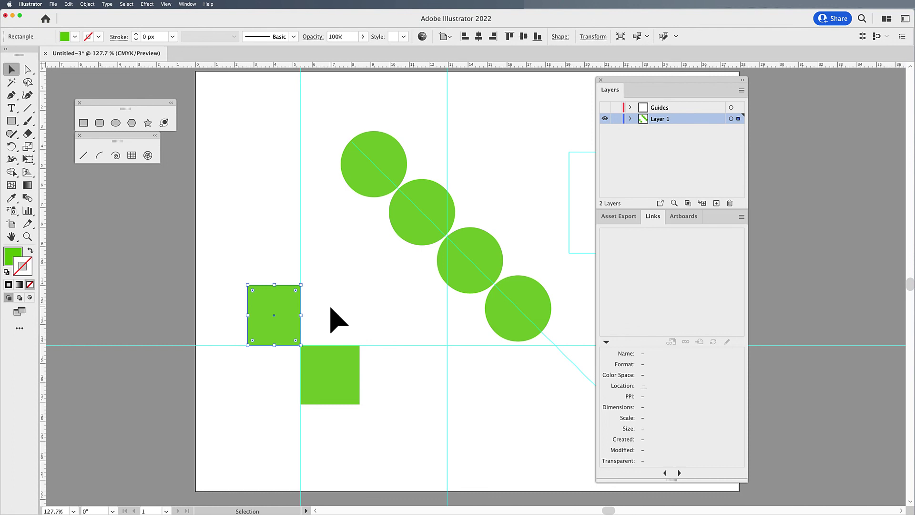
{"action": "left_click", "coordinate": [341, 307]}
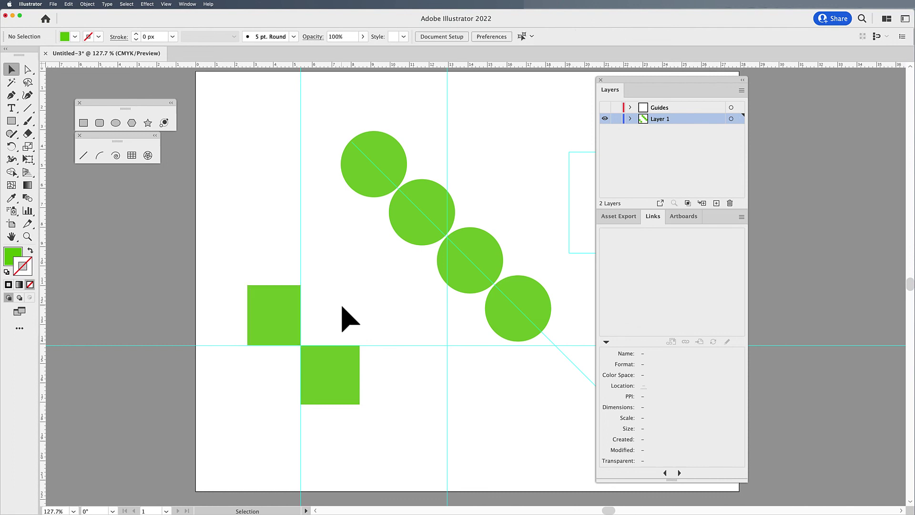
Check Guides & Grid preferences, keep Lines style, then view Smart Guides' 4 pt snapping tolerance
{"action": "left_click", "coordinate": [38, 4]}
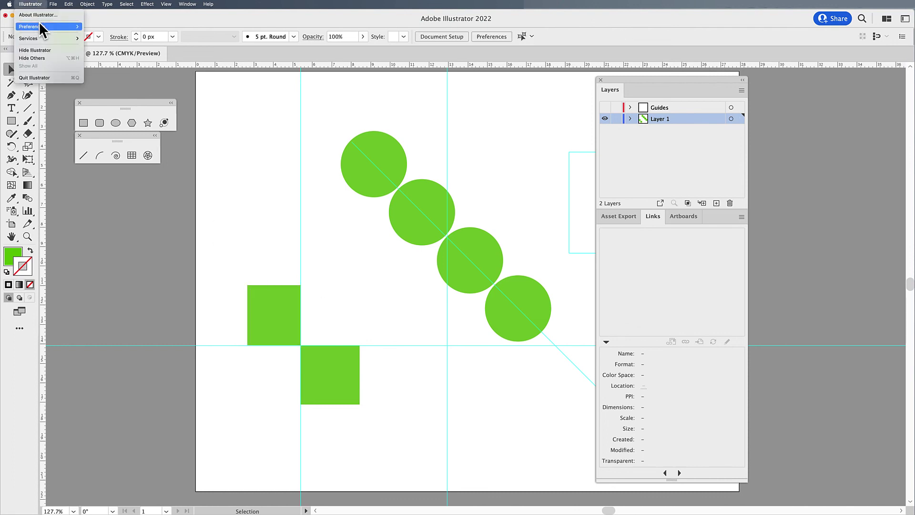
{"action": "mouse_move", "coordinate": [40, 28]}
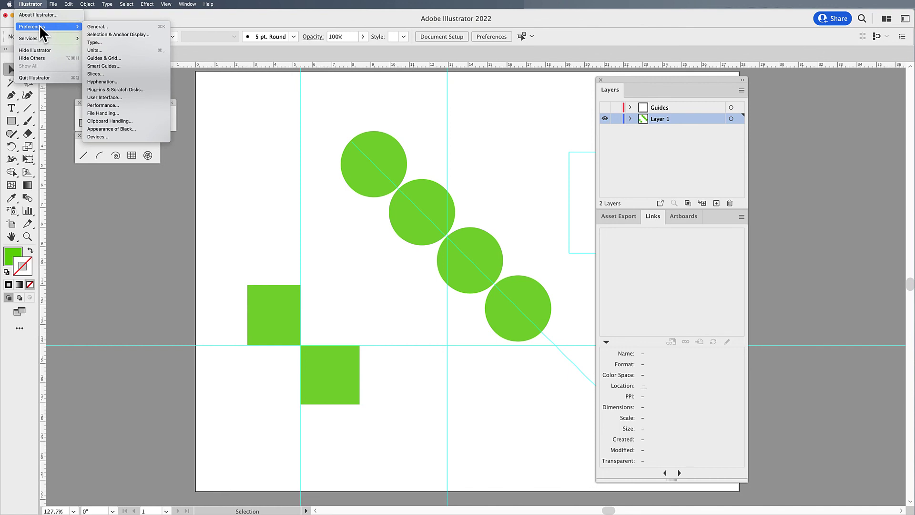
{"action": "left_click", "coordinate": [124, 58]}
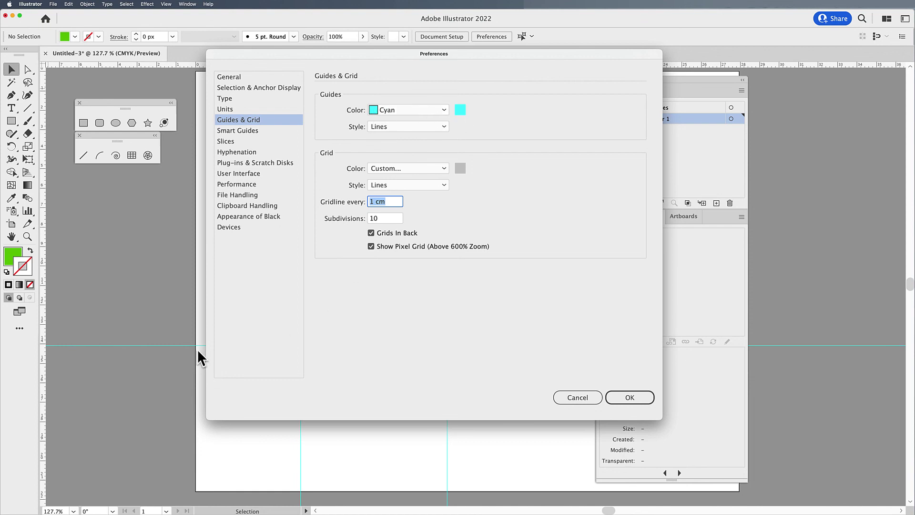
{"action": "left_click", "coordinate": [443, 126]}
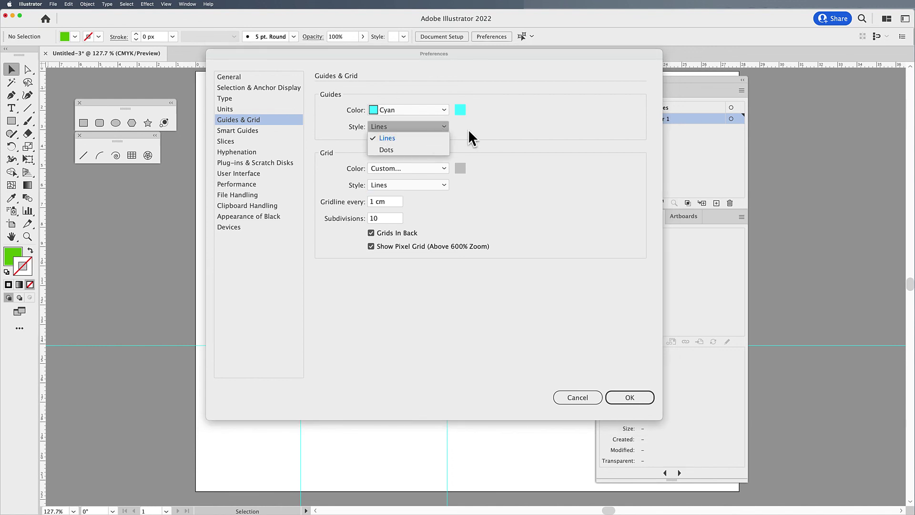
{"action": "left_click", "coordinate": [503, 125]}
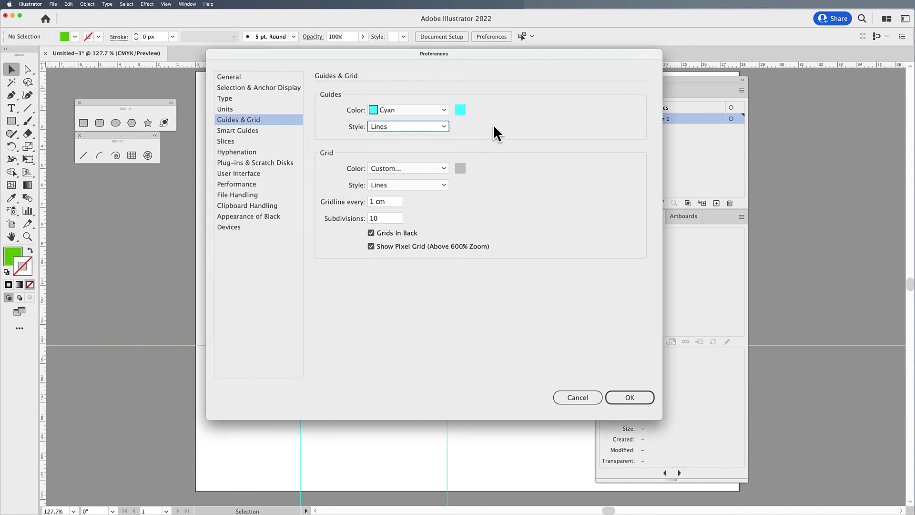
{"action": "left_click", "coordinate": [250, 130]}
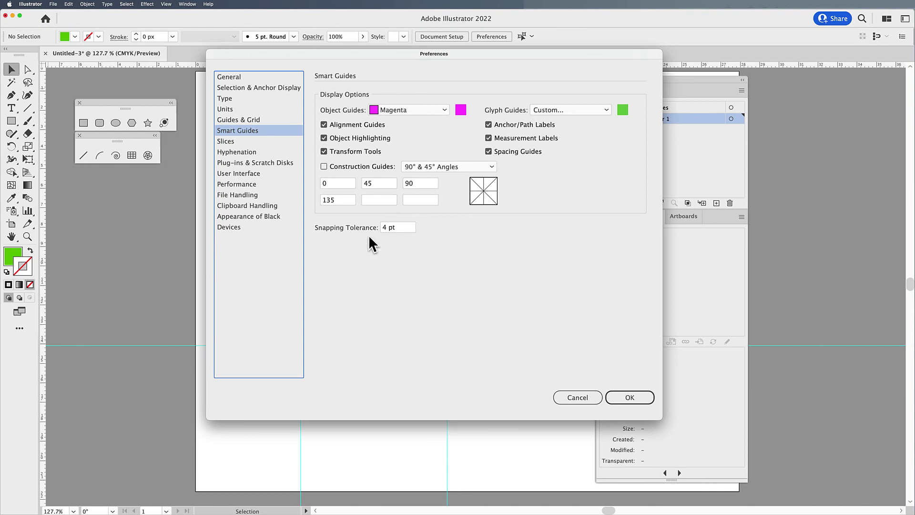
{"action": "left_click", "coordinate": [386, 226]}
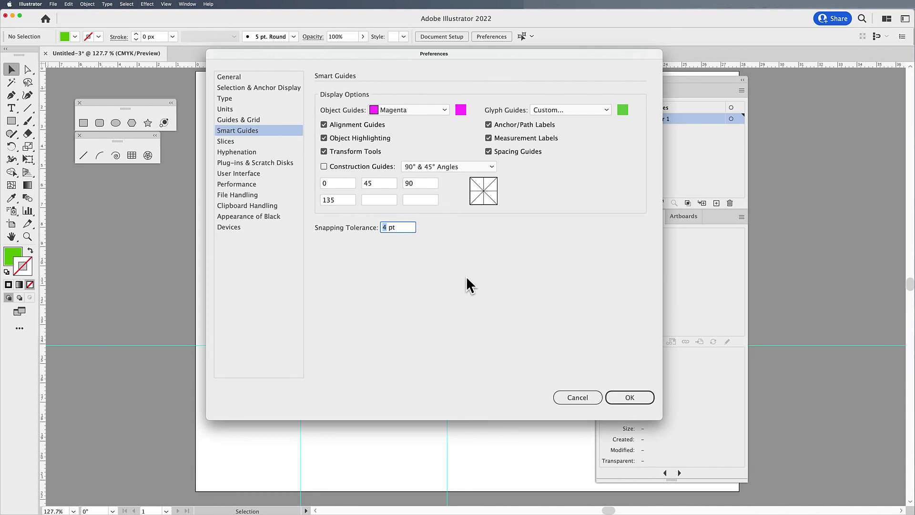
Cancel the Preferences dialog, discarding any changes
{"action": "left_click", "coordinate": [578, 397]}
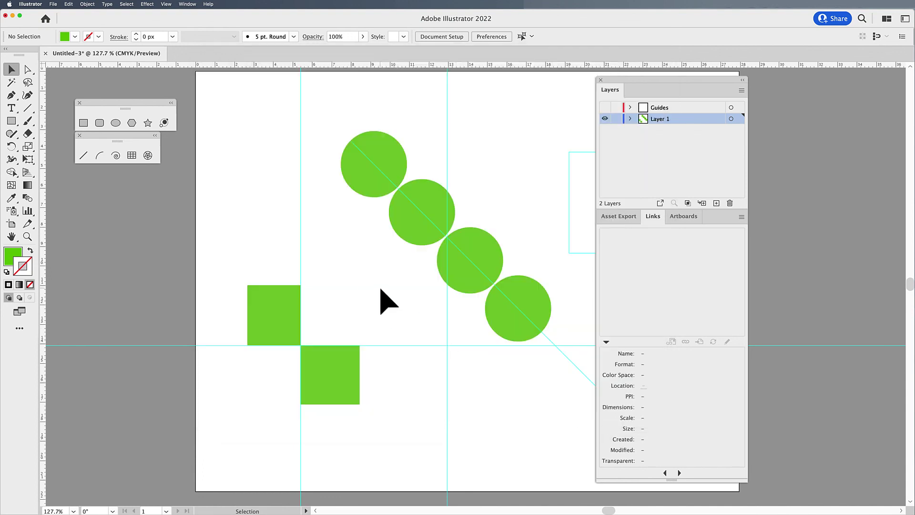